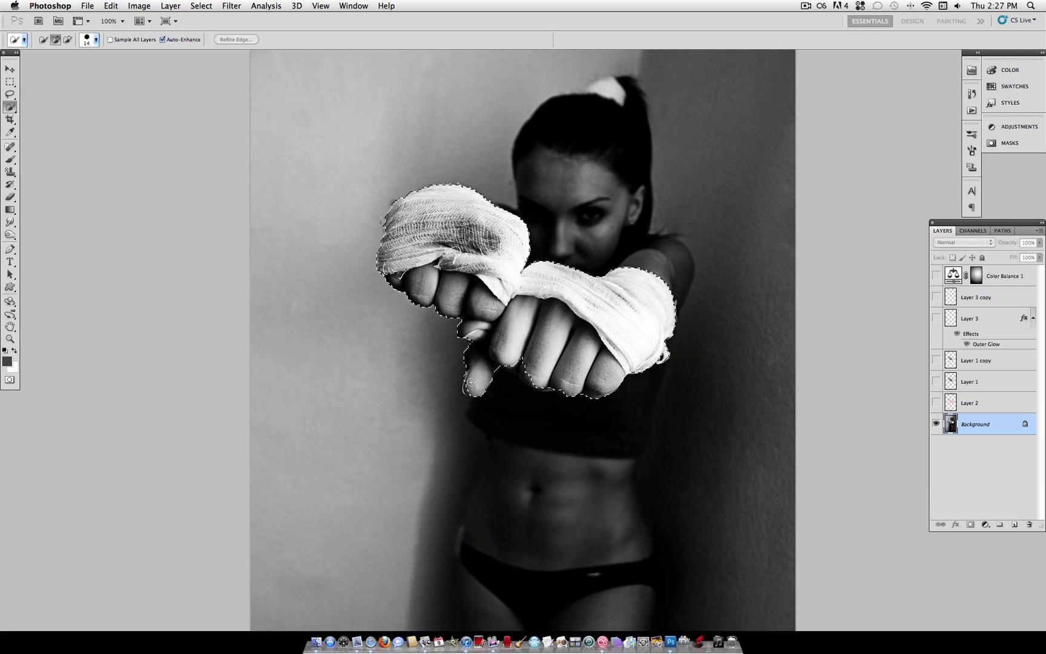
Refine the edge of the wrapped fists' selection with Smooth 5, Feather 1.2 px and Contrast 5%
left_click_drag(474, 380, 507, 349)
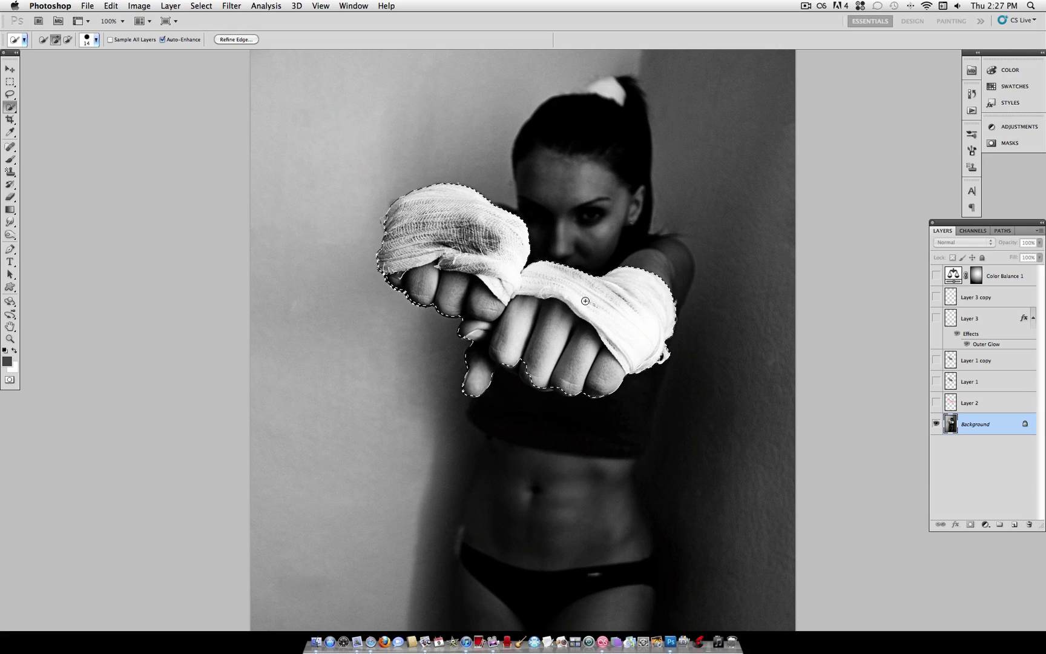
left_click(236, 40)
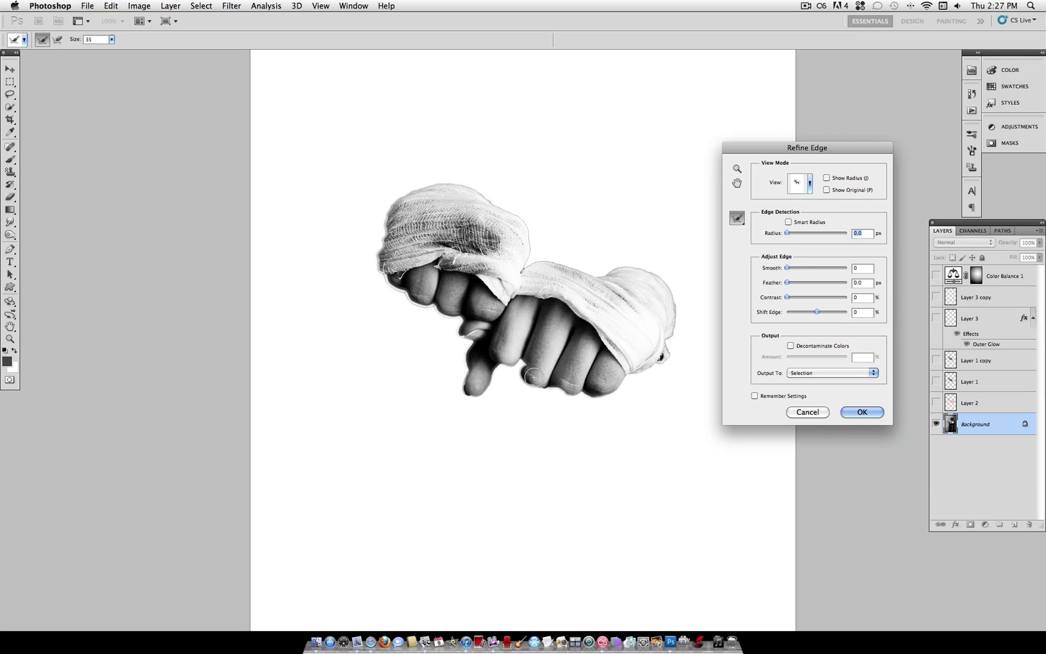
left_click_drag(535, 379, 527, 365)
left_click_drag(788, 283, 794, 285)
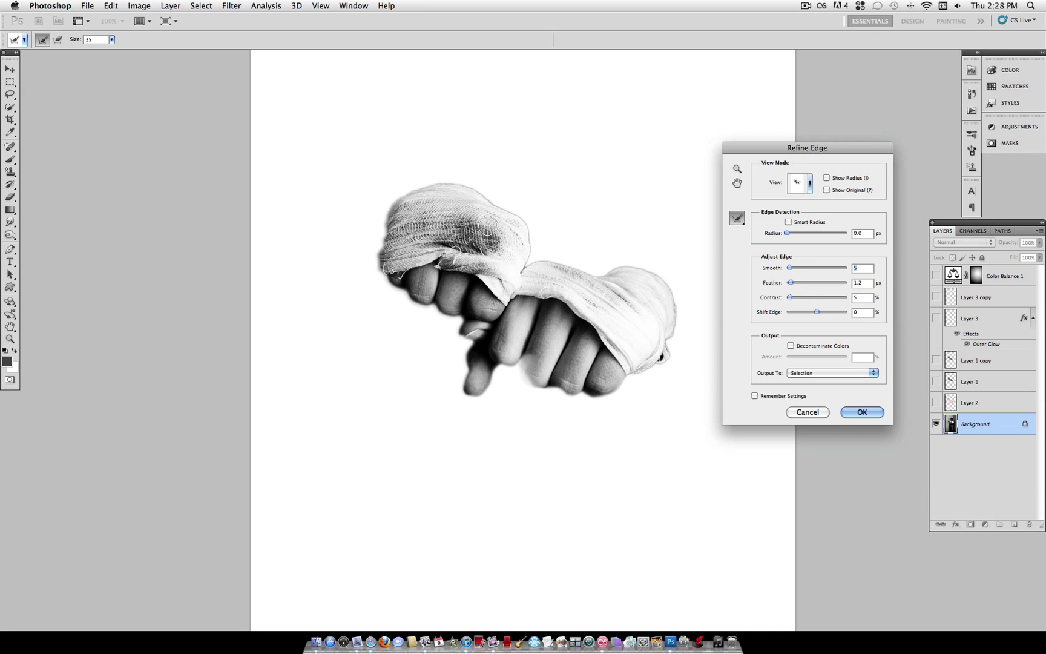
left_click(860, 412)
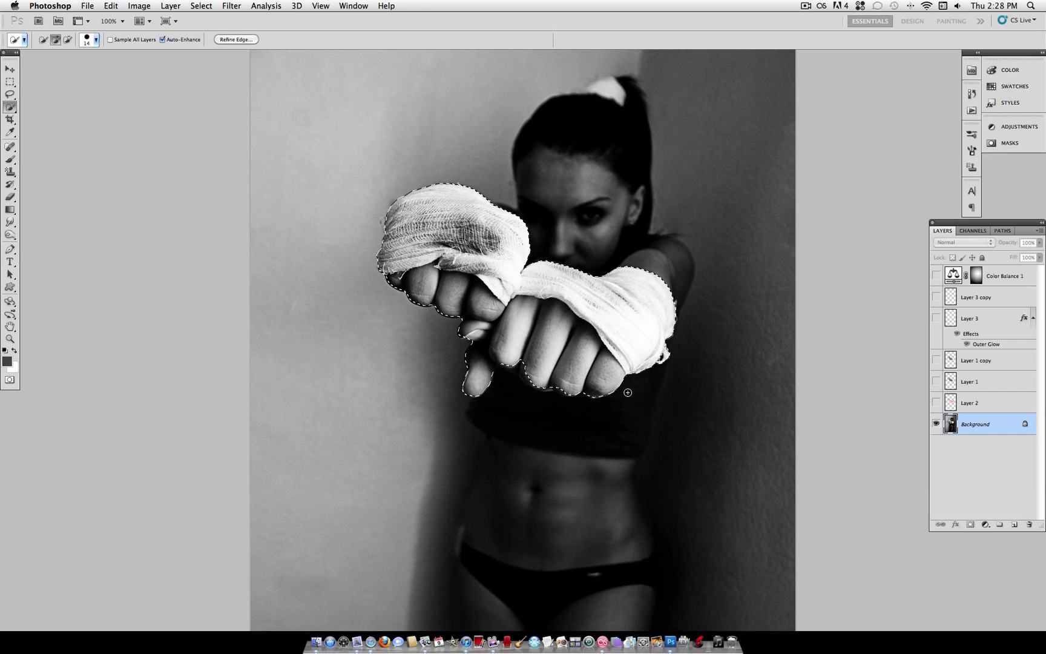
Copy the selected fists from the Background onto a new layer
left_click(11, 95)
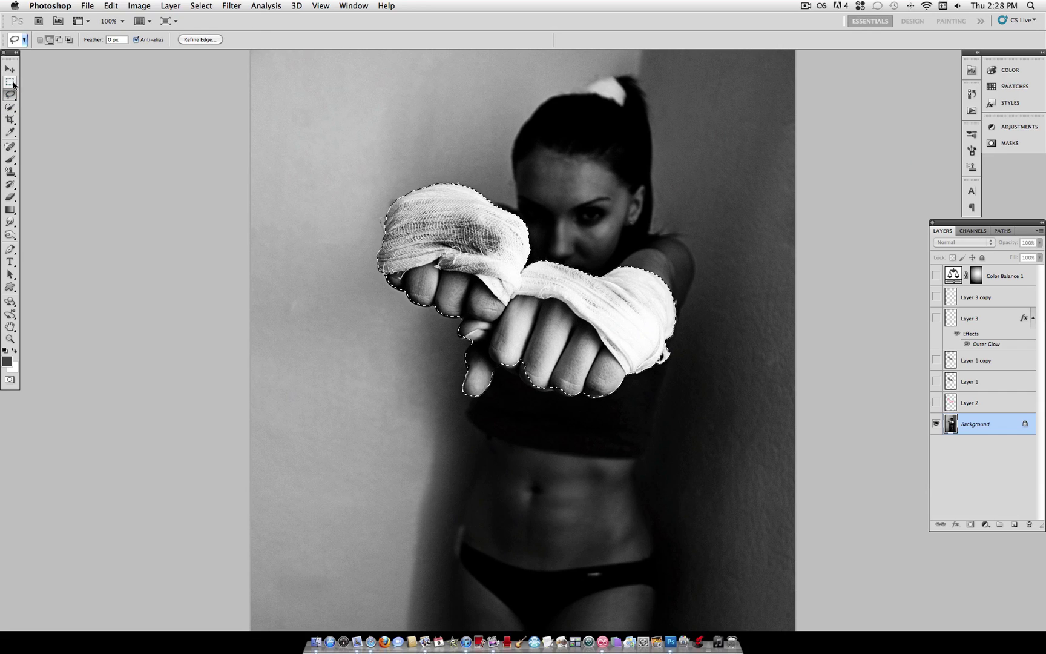
left_click(10, 107)
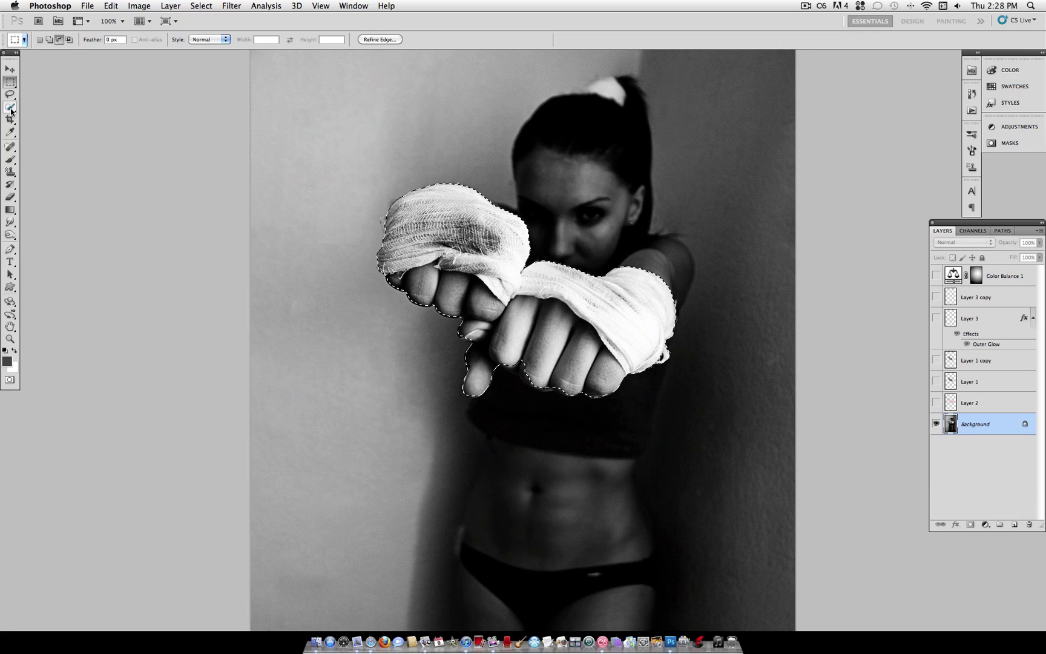
right_click(538, 267)
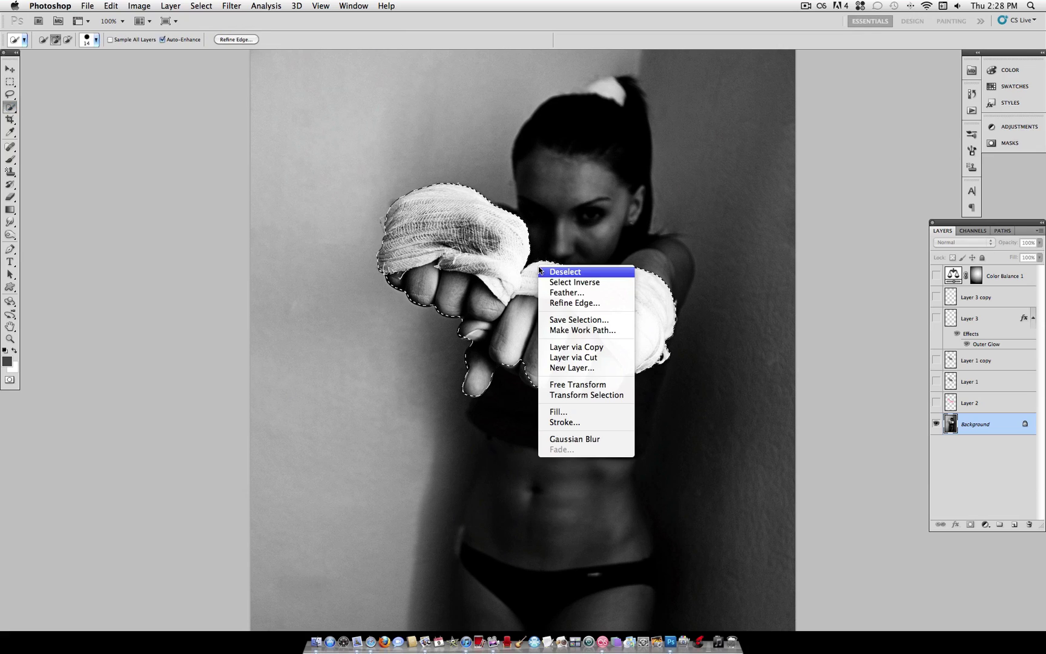
left_click(627, 351)
Delete the layers from Layer 2 up to Color Balance 1 and check the fists' cutout with the Background briefly hidden
left_click(986, 404)
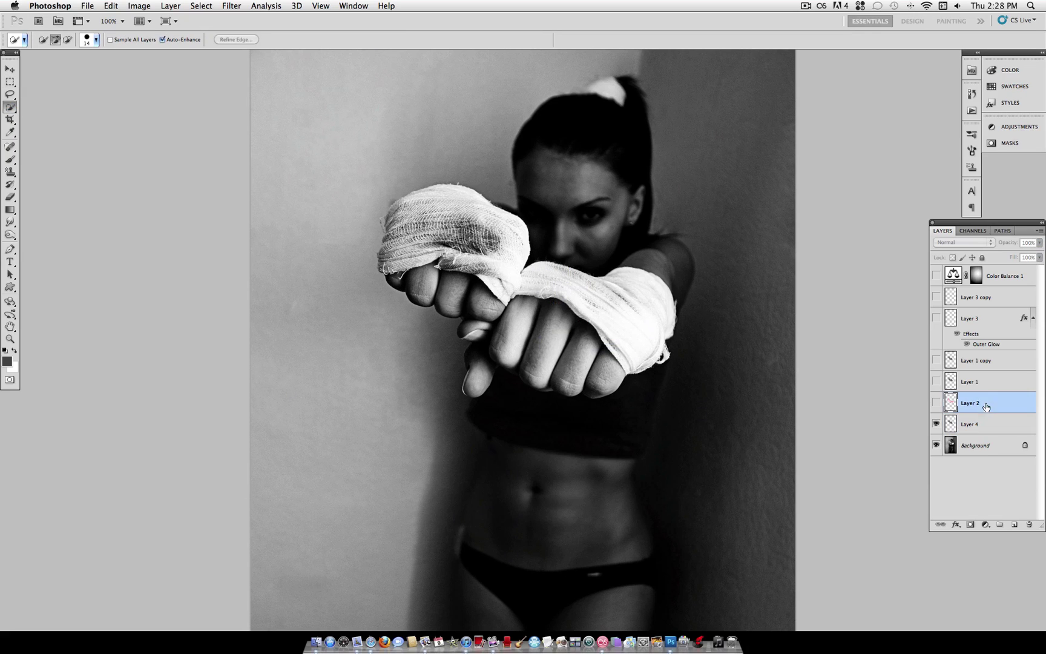
left_click(1005, 278, "shift")
left_click_drag(983, 321, 1029, 524)
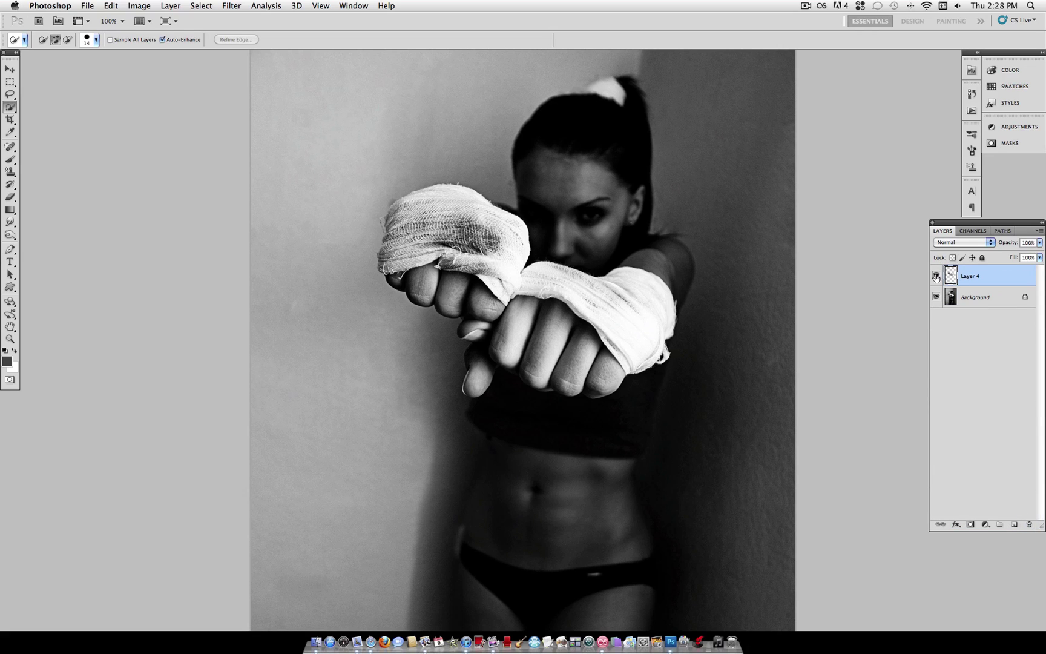
left_click(936, 296)
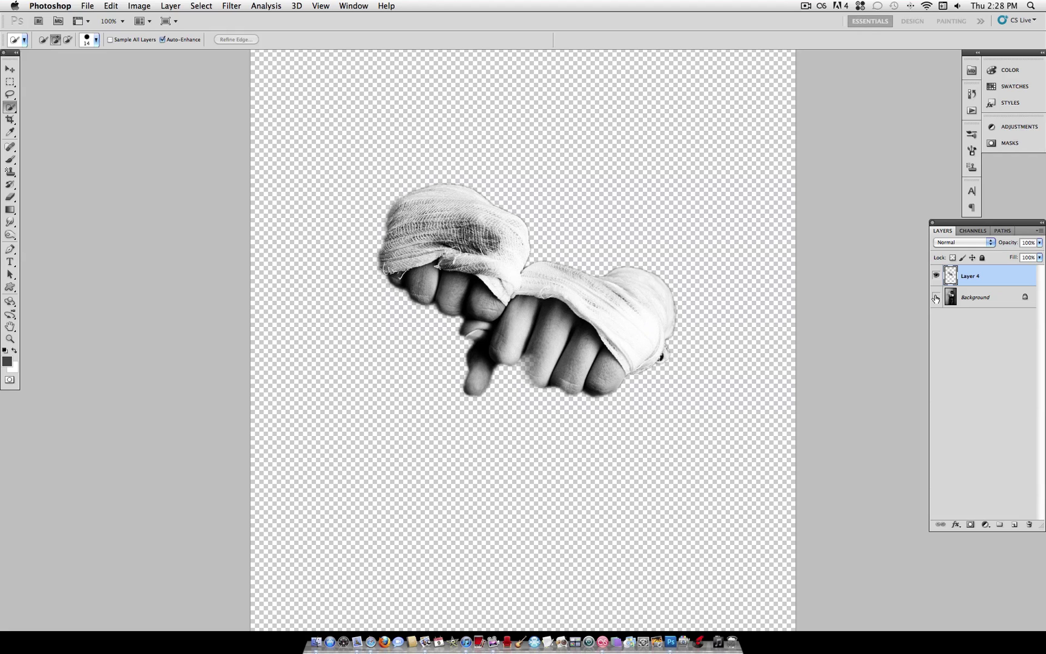
left_click(936, 296)
Create a new blank layer directly above the Background, beneath the fists' cutout, with Normal mode and 100% opacity
left_click(966, 298)
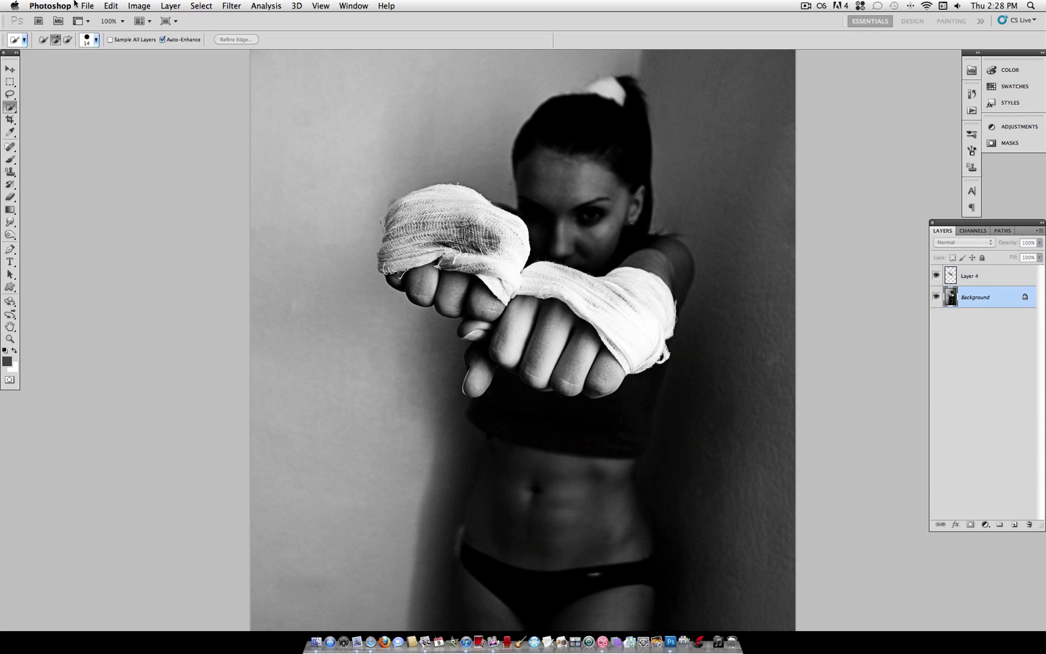
left_click(170, 6)
mouse_move(173, 20)
left_click(366, 22)
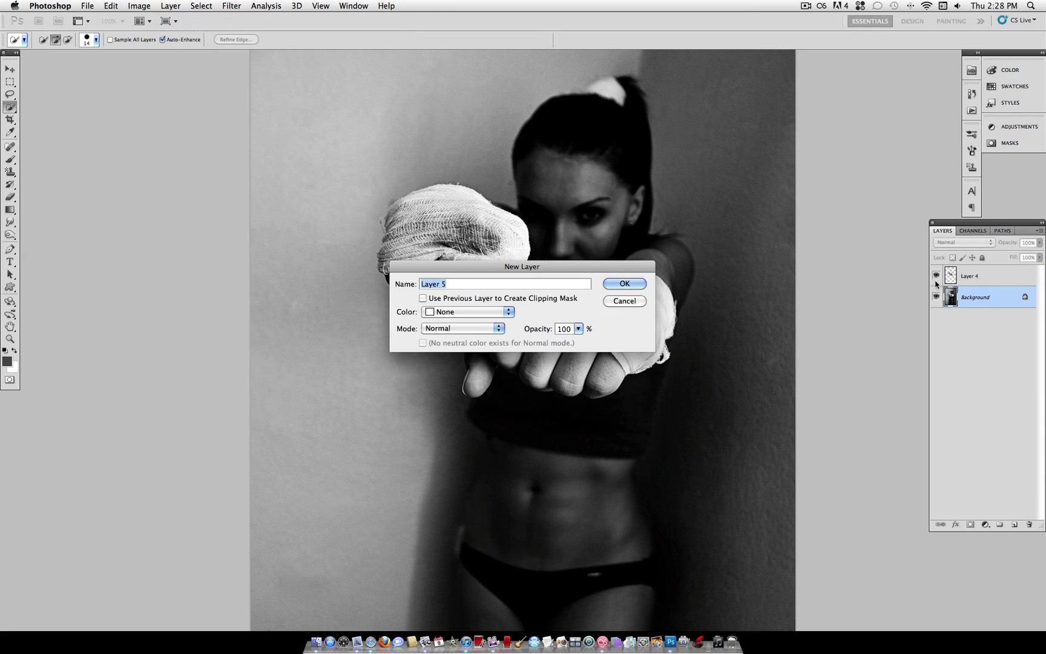
key("Return")
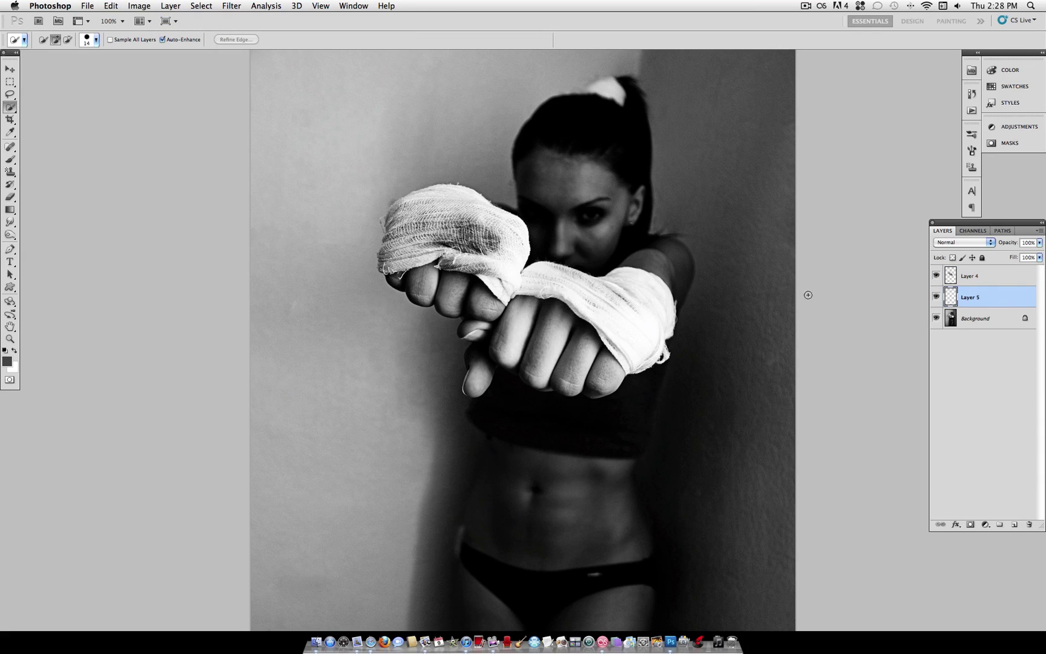
left_click_drag(968, 299, 957, 278)
left_click(971, 275)
left_click(944, 296)
left_click(944, 317)
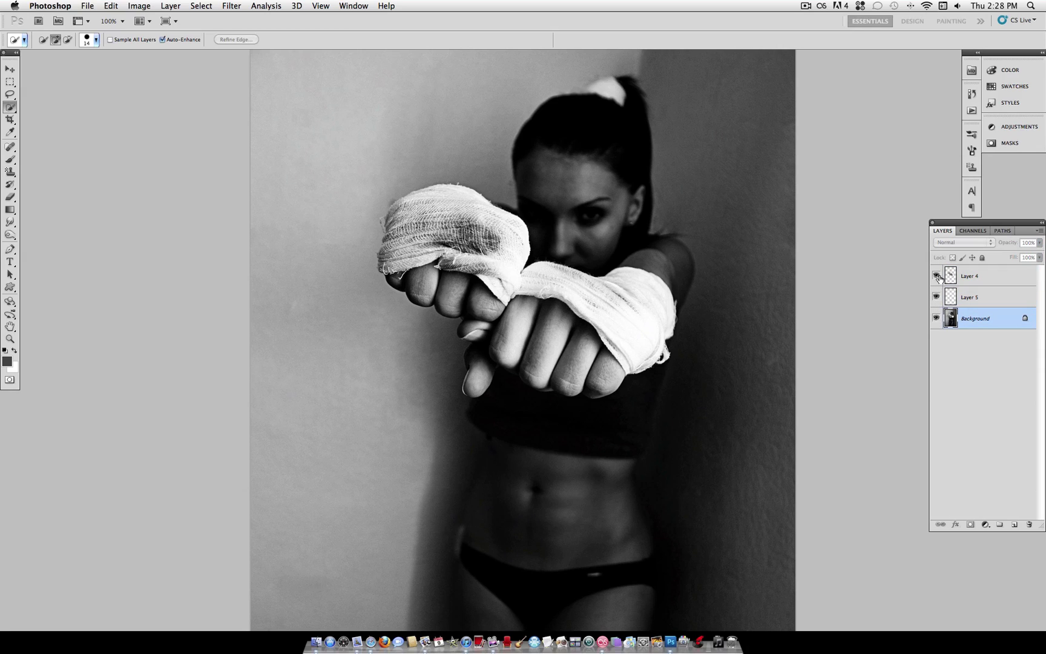
On Layer 5, set up the Brush tool with a soft round tip, 180 px size and 0% hardness
left_click(975, 295)
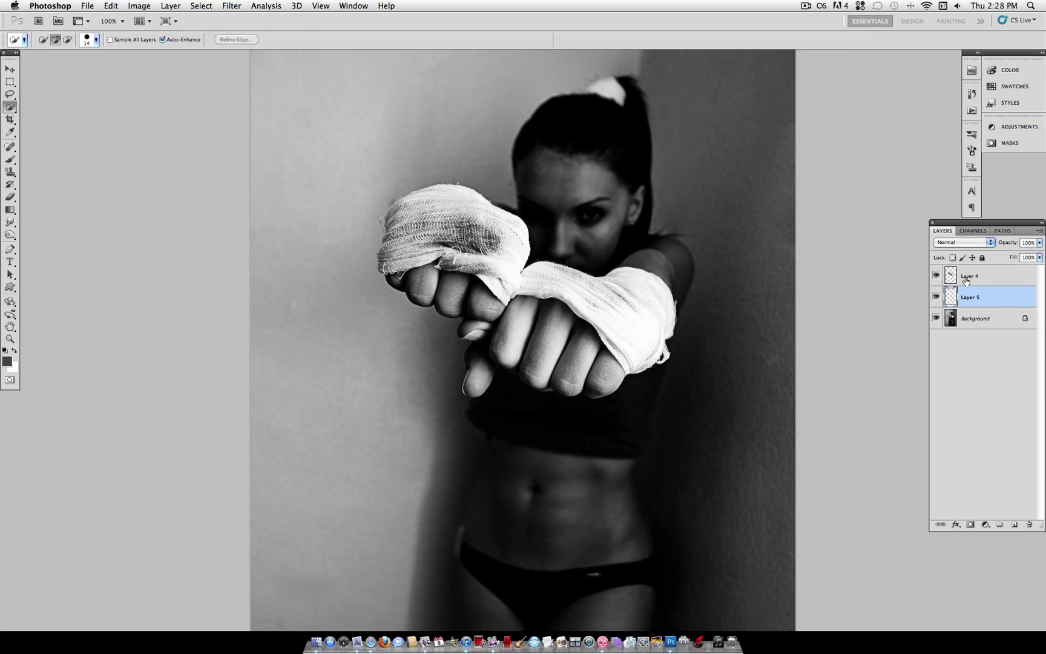
left_click(17, 161)
left_click(53, 40)
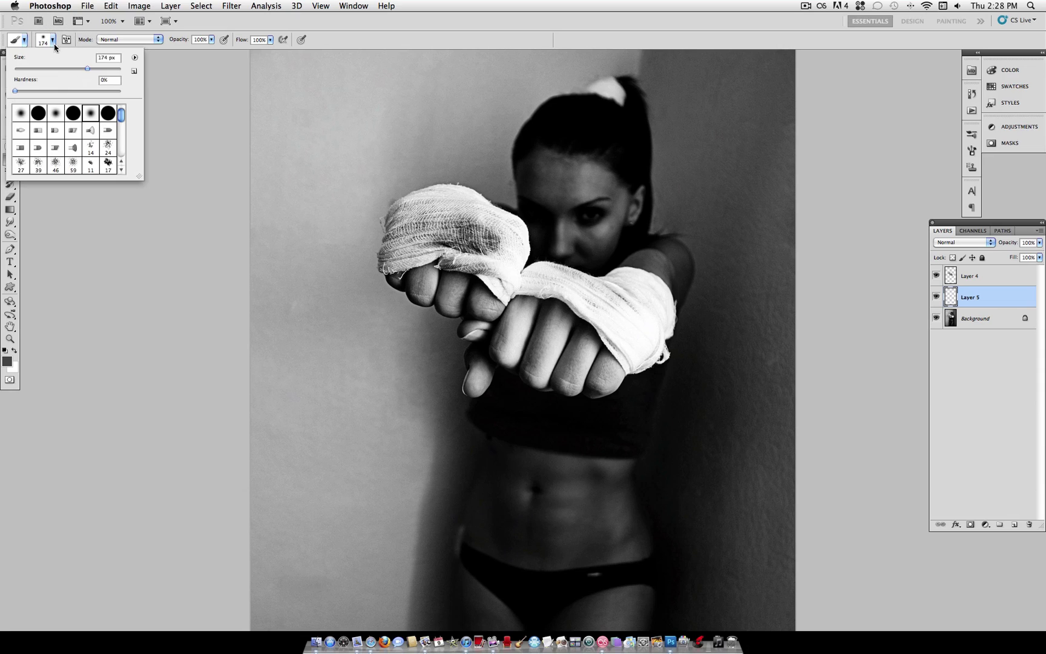
left_click(56, 114)
left_click(27, 113)
left_click(97, 69)
left_click(95, 69)
left_click(54, 40)
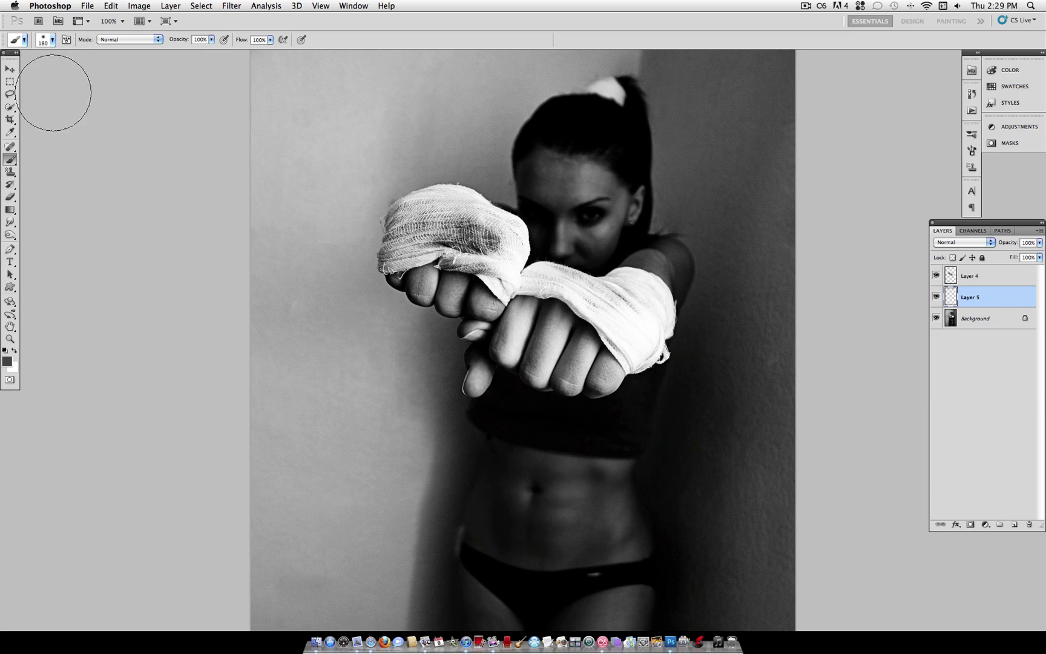
Set the foreground color to the red f33e3e
left_click(8, 364)
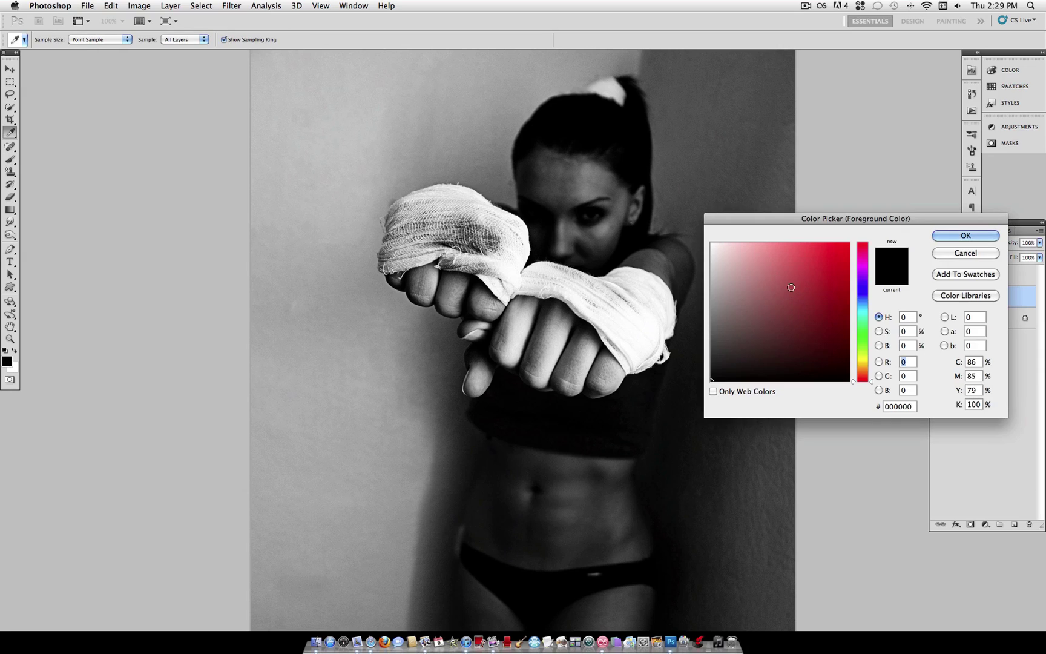
left_click_drag(791, 288, 802, 223)
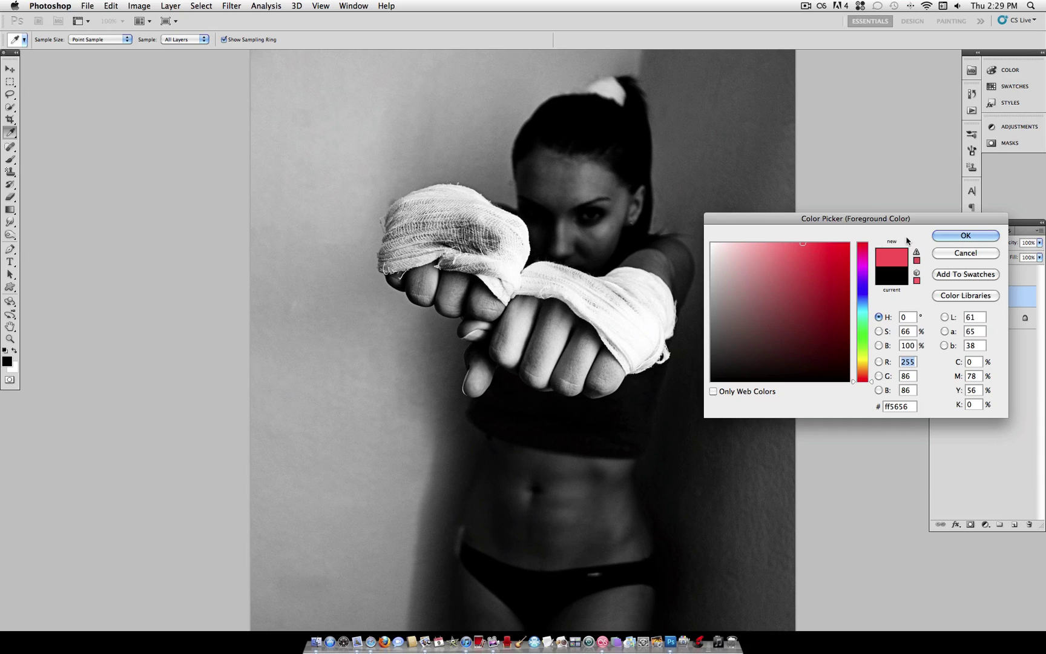
left_click(817, 250)
left_click(966, 235)
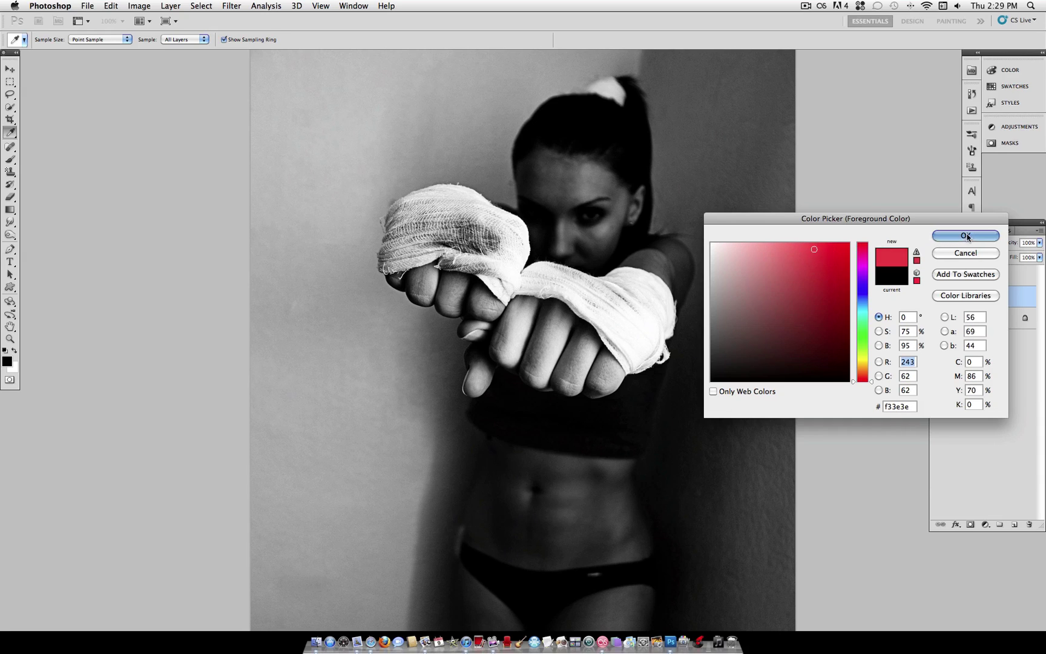
Paint a red glow along the outer and lower edges of both fists with a 154 px brush at 72% opacity
key("b")
left_click(211, 39)
left_click_drag(214, 51, 205, 52)
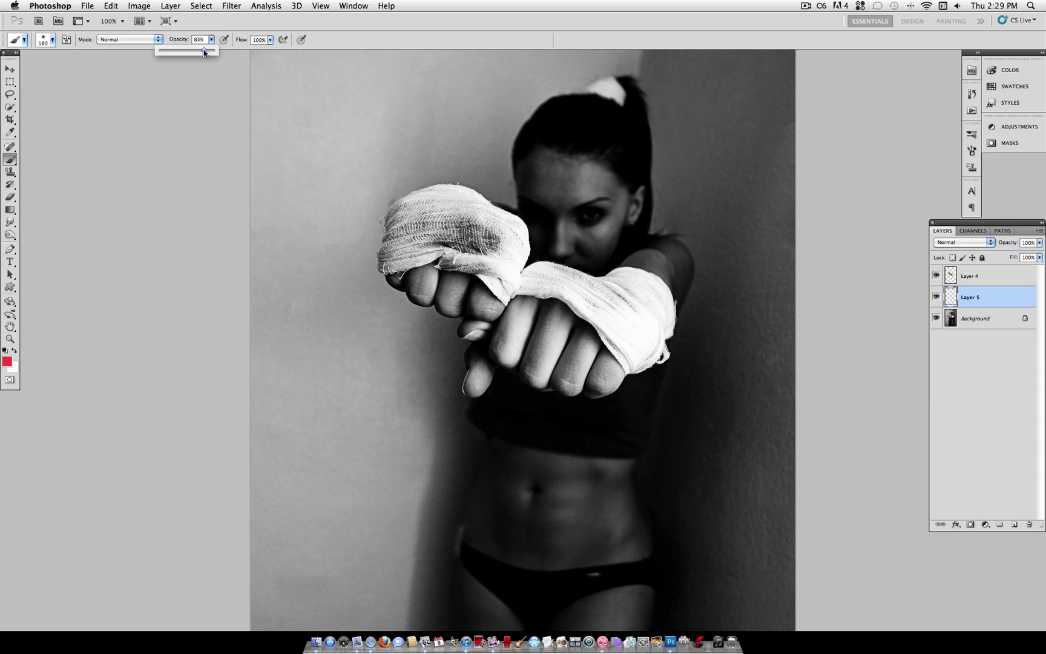
left_click(53, 39)
left_click_drag(85, 69, 82, 69)
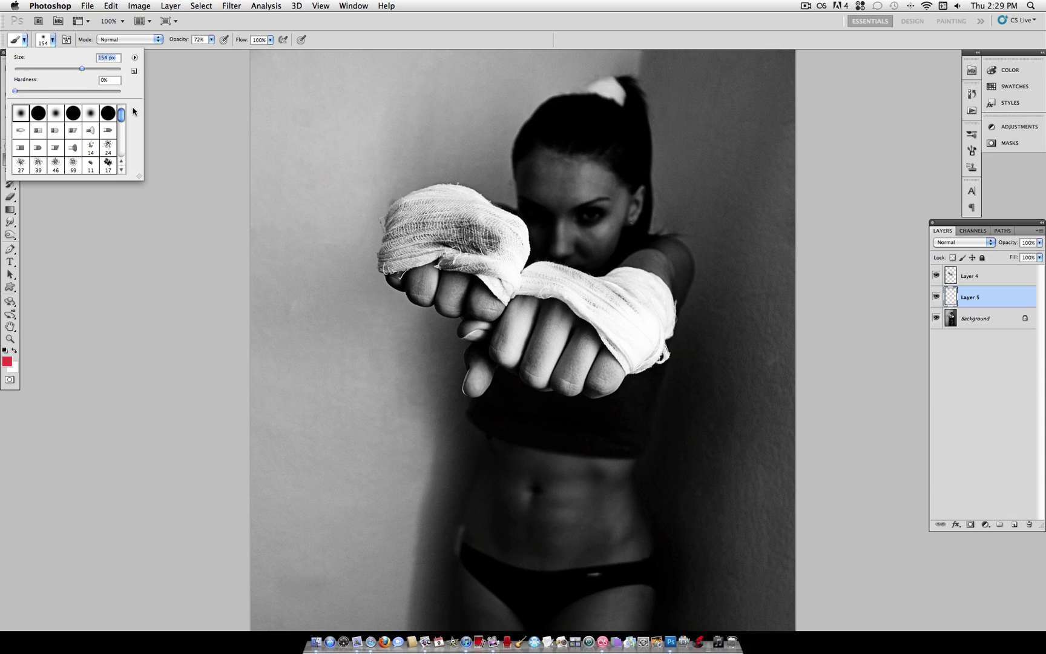
left_click(412, 255)
mouse_move(415, 275)
left_mouse_down()
mouse_move(418, 230)
mouse_move(424, 242)
mouse_move(418, 261)
mouse_move(414, 242)
mouse_move(411, 269)
mouse_move(446, 276)
mouse_move(451, 297)
mouse_move(494, 327)
mouse_move(503, 348)
mouse_move(484, 357)
mouse_move(539, 353)
mouse_move(557, 385)
mouse_move(643, 346)
mouse_move(635, 319)
mouse_move(630, 336)
left_mouse_up()
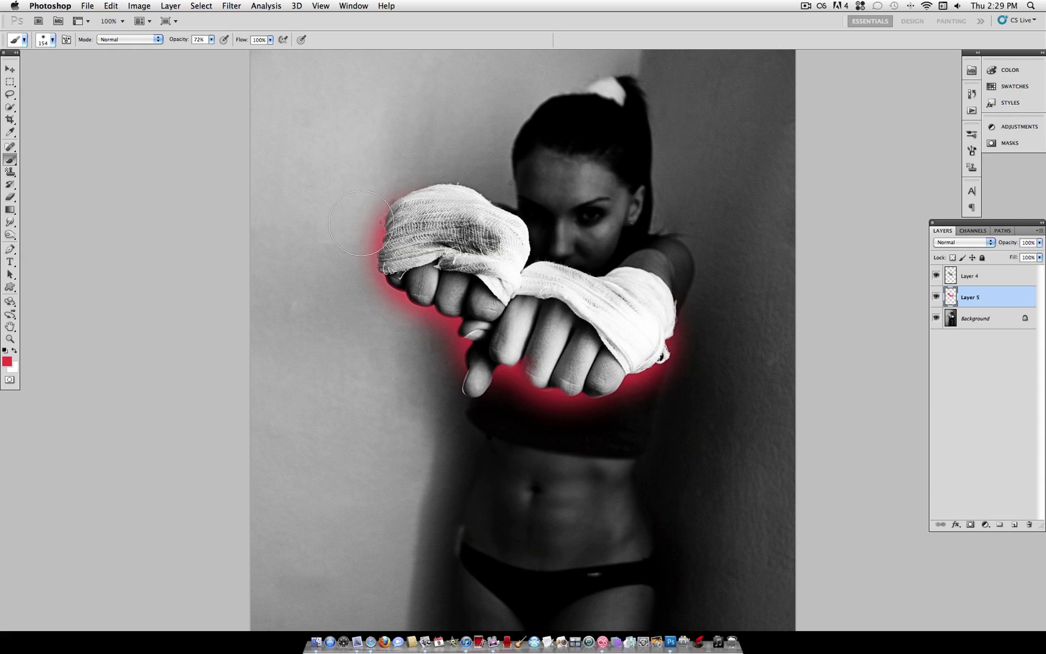
Add red glow around the lower thumb with the brush reduced to 86 px
left_click(53, 40)
left_click_drag(66, 68, 60, 68)
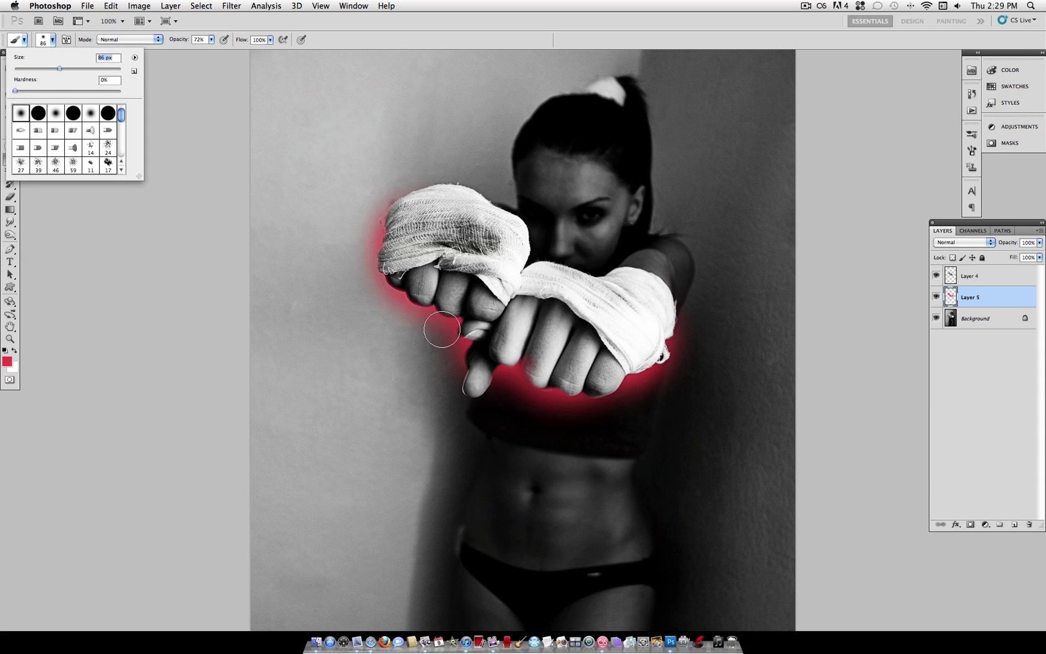
key("Return")
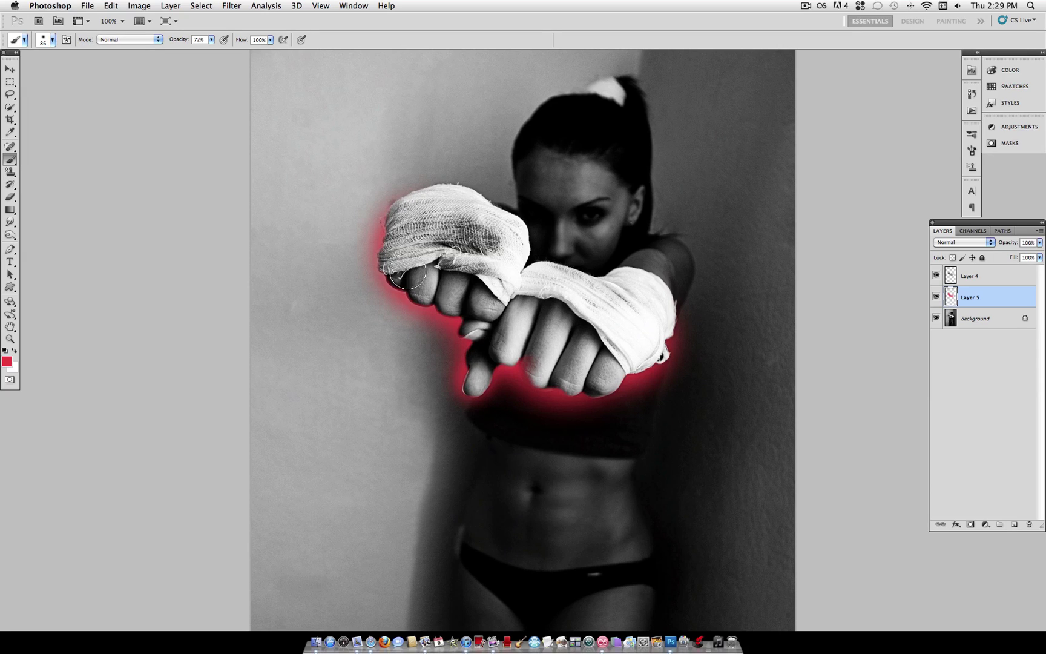
Touch up the red glow close to the fists' edges and beneath the knuckles with a 35 px brush
left_click(53, 39)
left_click_drag(44, 68, 36, 70)
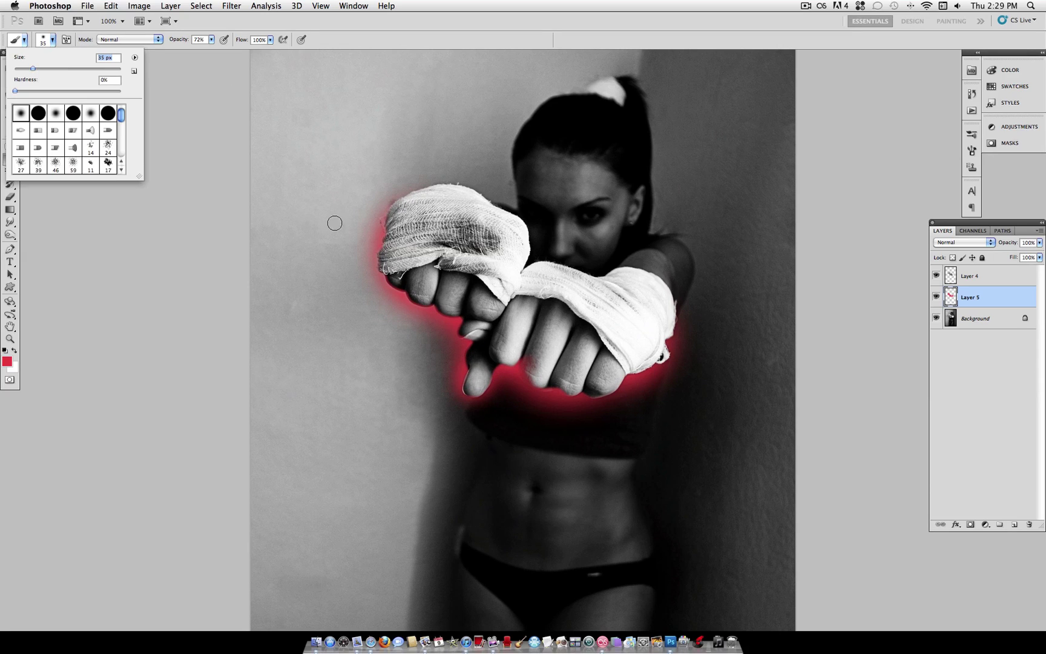
key("Return")
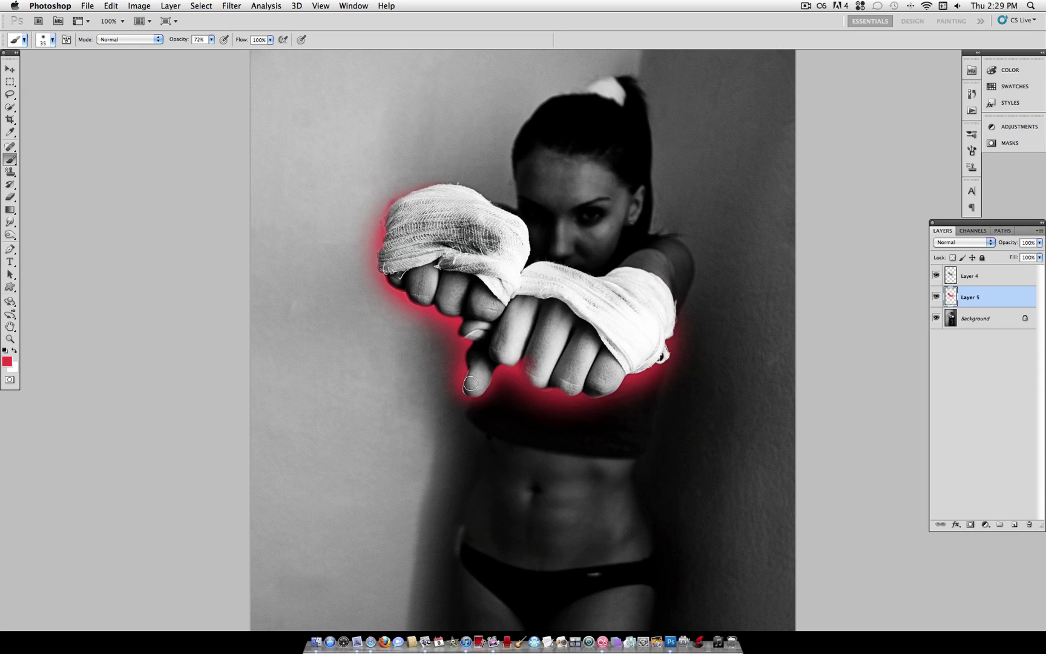
mouse_move(525, 373)
left_mouse_down()
mouse_move(600, 393)
mouse_move(641, 364)
mouse_move(636, 341)
mouse_move(652, 313)
mouse_move(658, 357)
mouse_move(669, 318)
left_mouse_up()
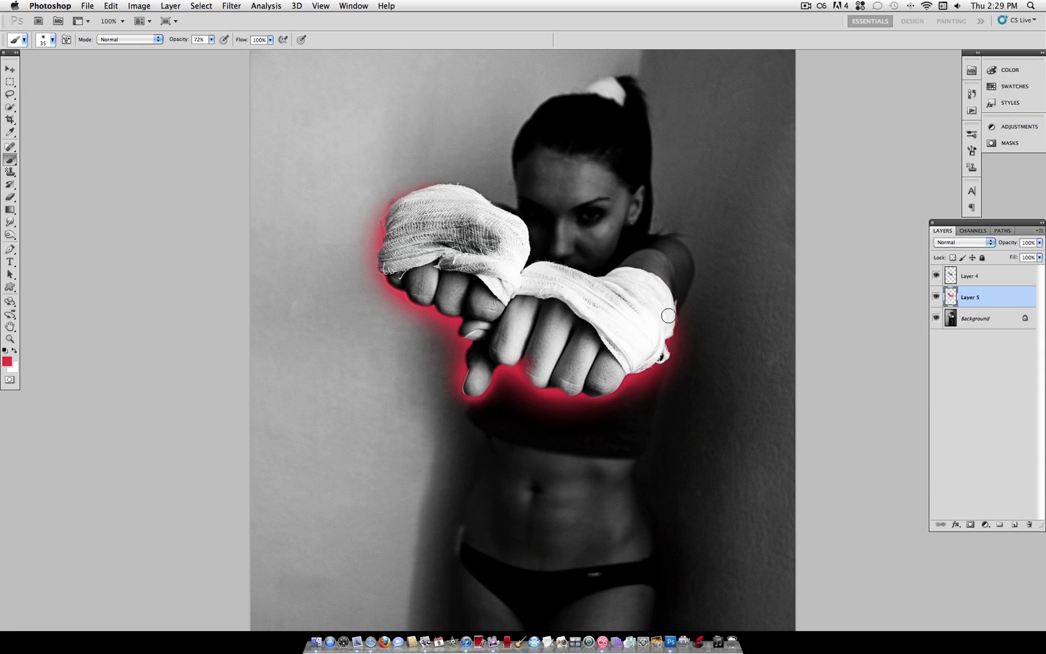
Undo the thin stroke above the front fist and paint red glow behind the fists' upper edges with a 187 px brush
mouse_move(609, 278)
left_mouse_down()
mouse_move(582, 280)
mouse_move(607, 281)
mouse_move(531, 272)
left_mouse_up()
key("ctrl+z")
left_click(52, 40)
left_click_drag(74, 68, 91, 69)
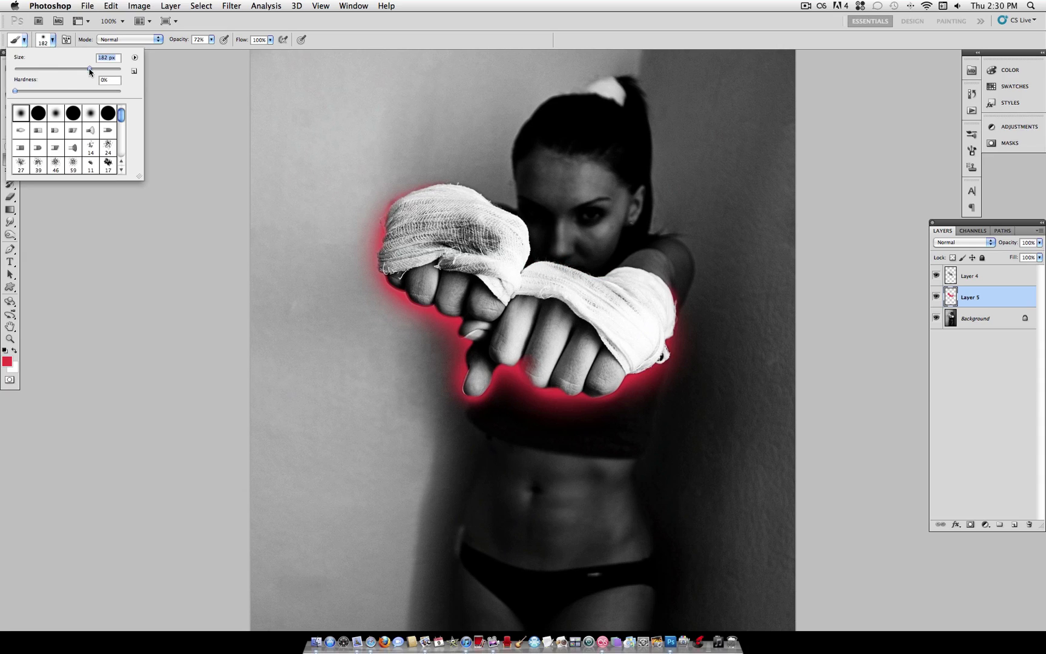
left_click(590, 316)
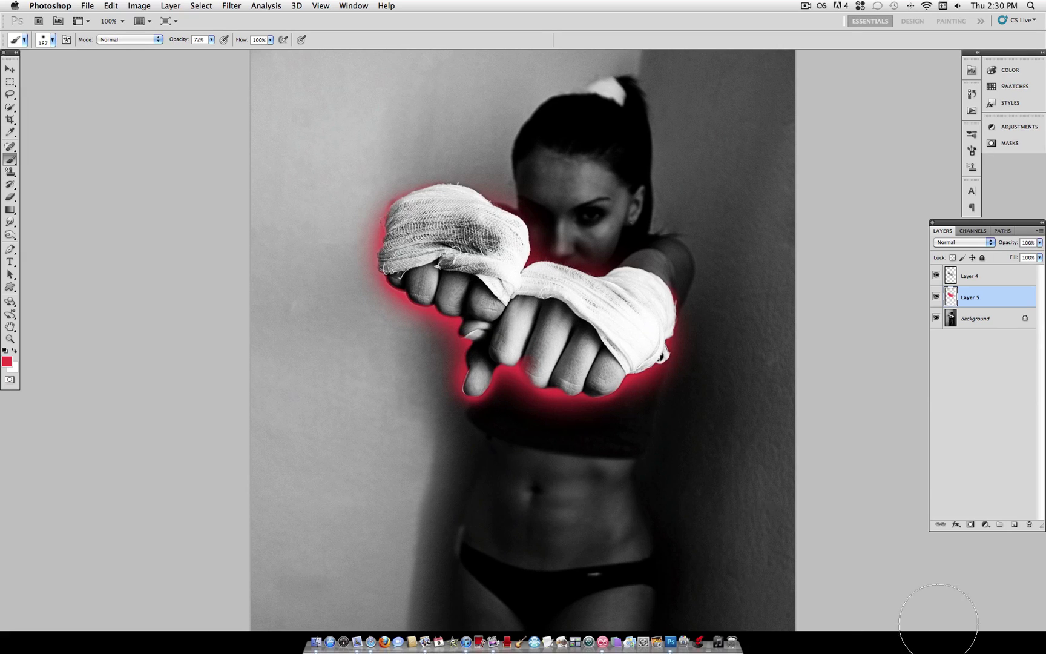
Erase the excess red over the face and shoulder with a 329 px eraser at 100% opacity
left_click(10, 196)
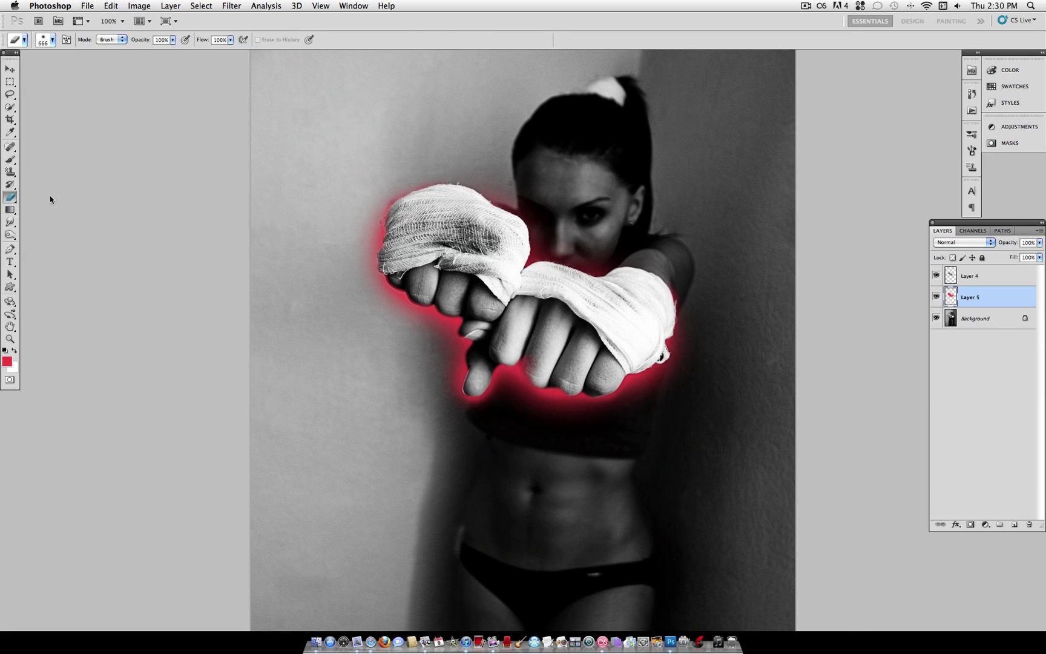
left_click(52, 41)
left_click_drag(99, 75, 92, 75)
left_click(558, 205)
mouse_move(558, 205)
left_mouse_down()
mouse_move(626, 175)
mouse_move(669, 270)
left_mouse_up()
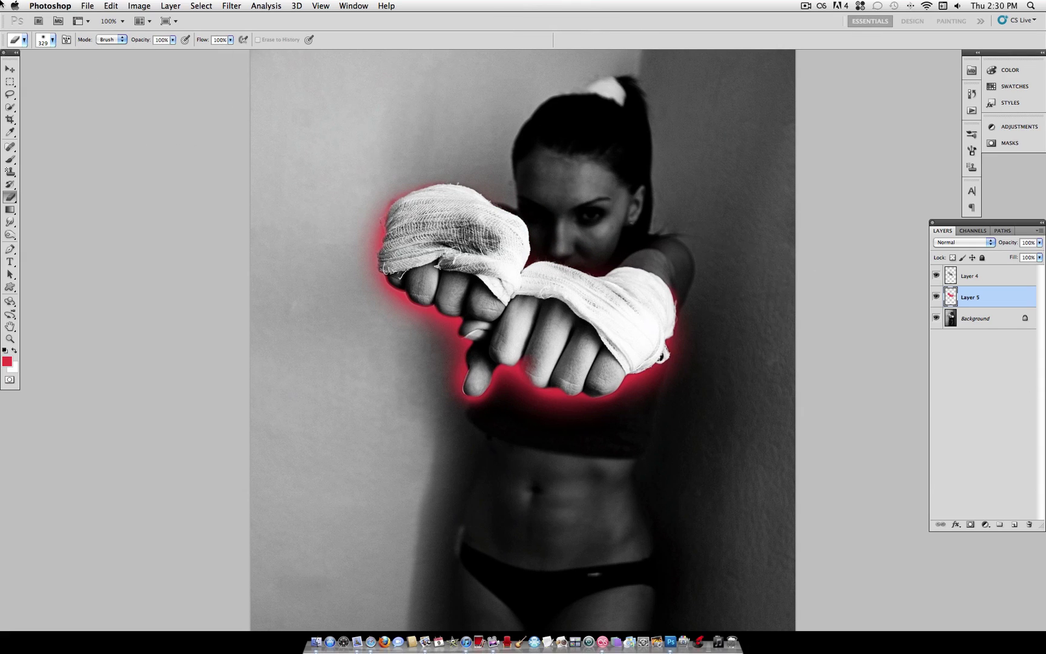
Return to the Brush tool and swap the foreground color to white (ffffff)
left_click(9, 159)
left_click(15, 351)
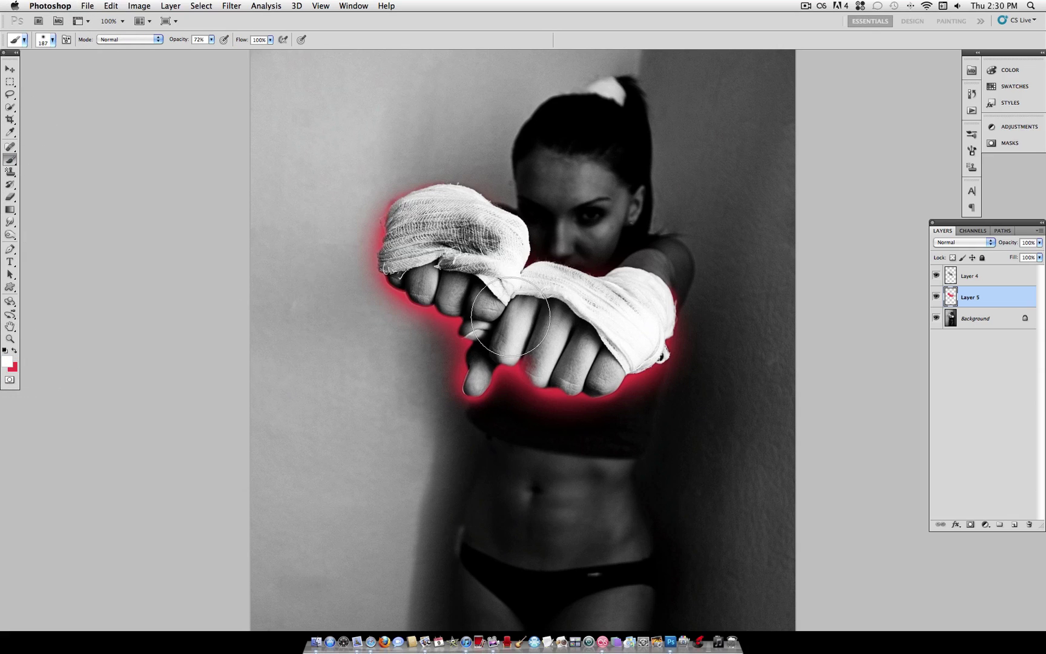
left_click(7, 362)
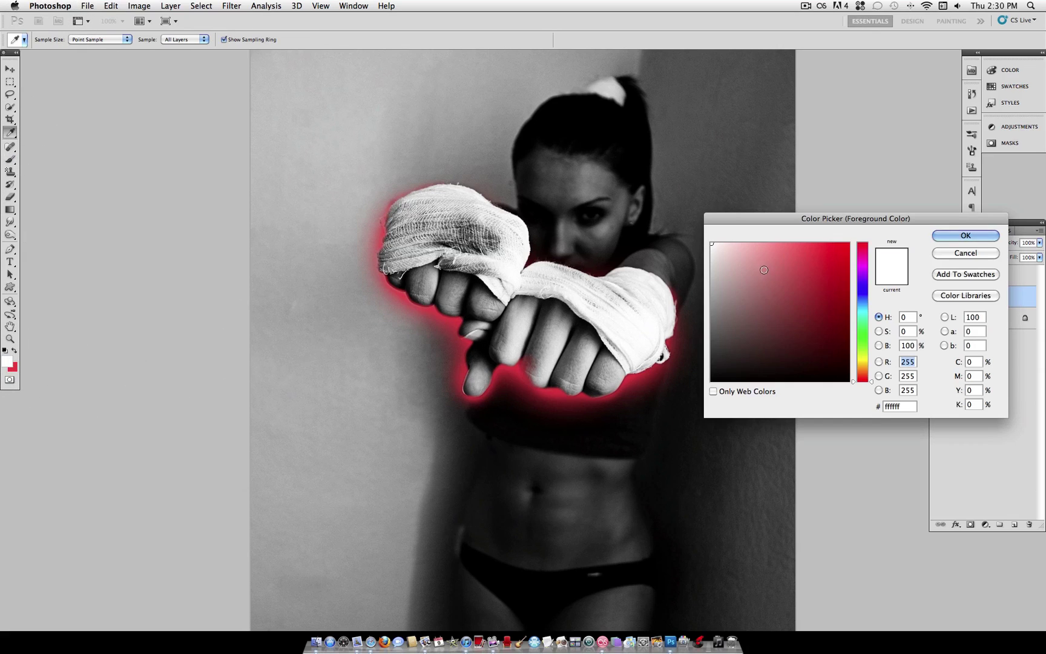
left_click(965, 236)
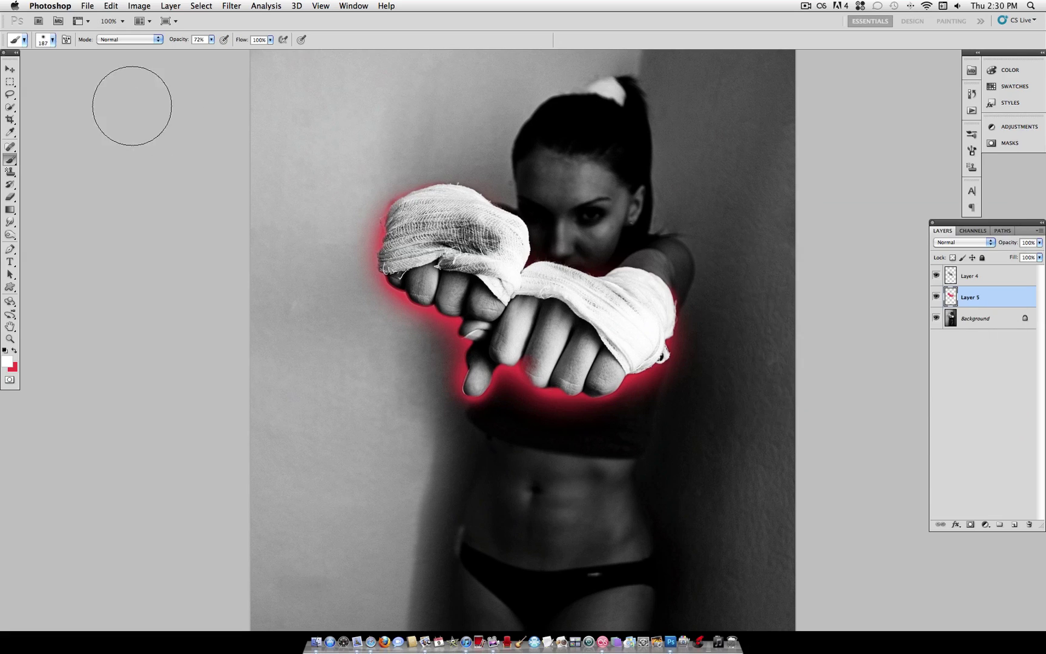
Set the brush to 32 px with 57% hardness and raise its opacity to 82%
left_click(52, 40)
left_click_drag(36, 71, 30, 69)
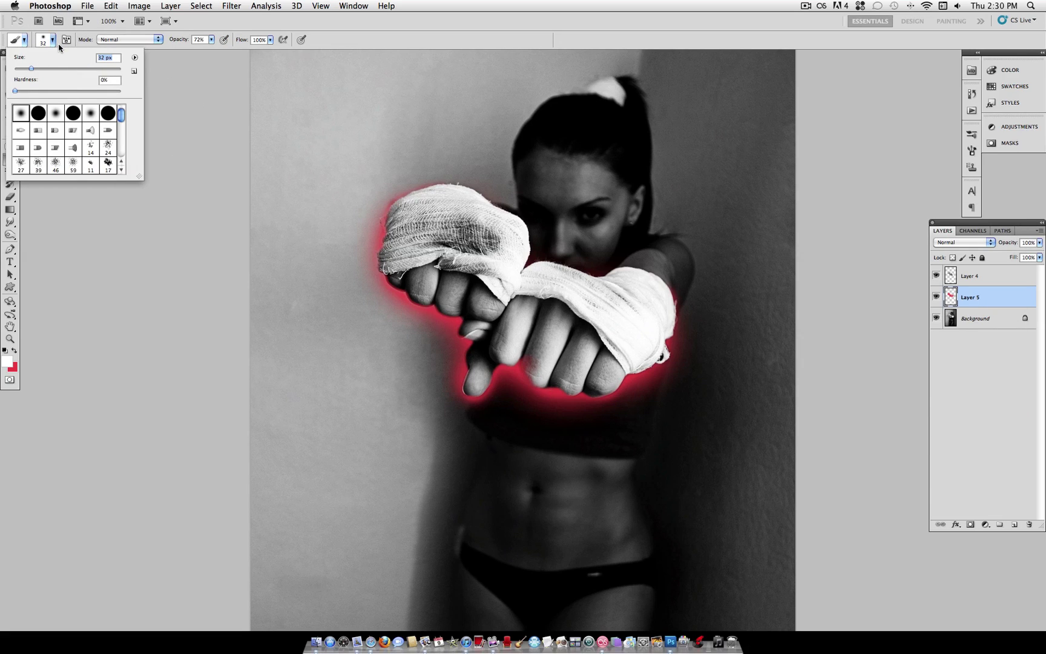
key("Return")
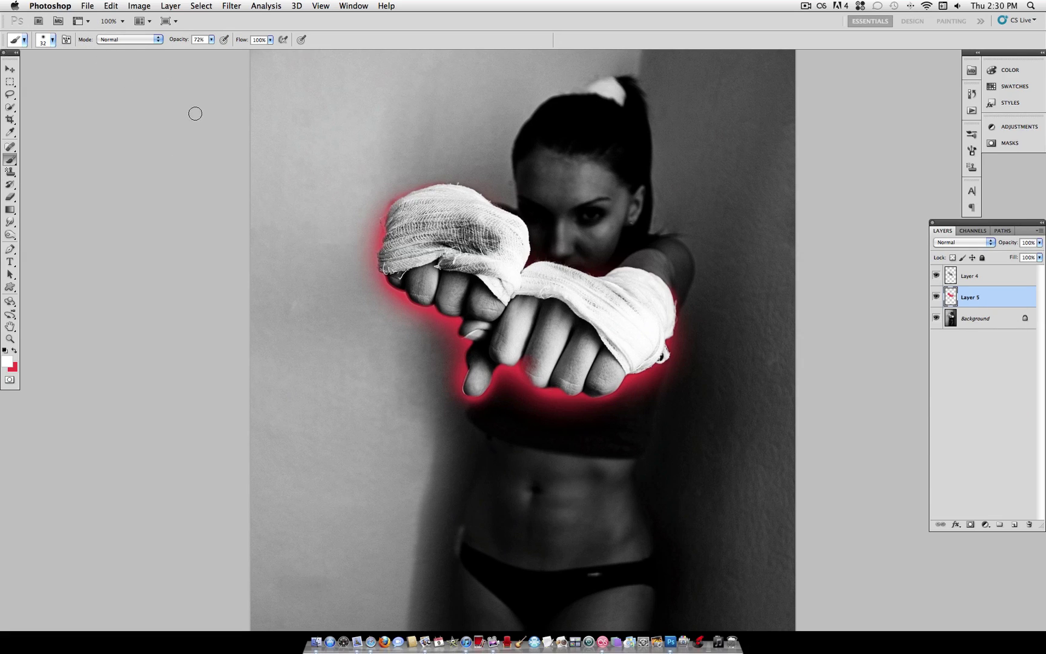
left_click(212, 40)
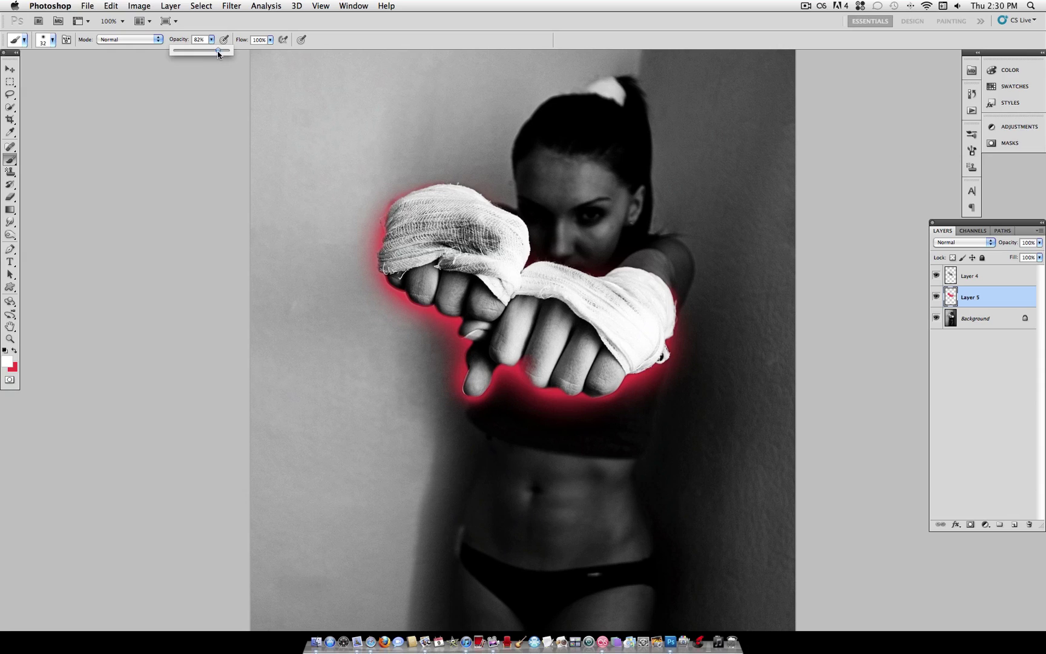
left_click(53, 41)
left_click_drag(53, 94, 63, 94)
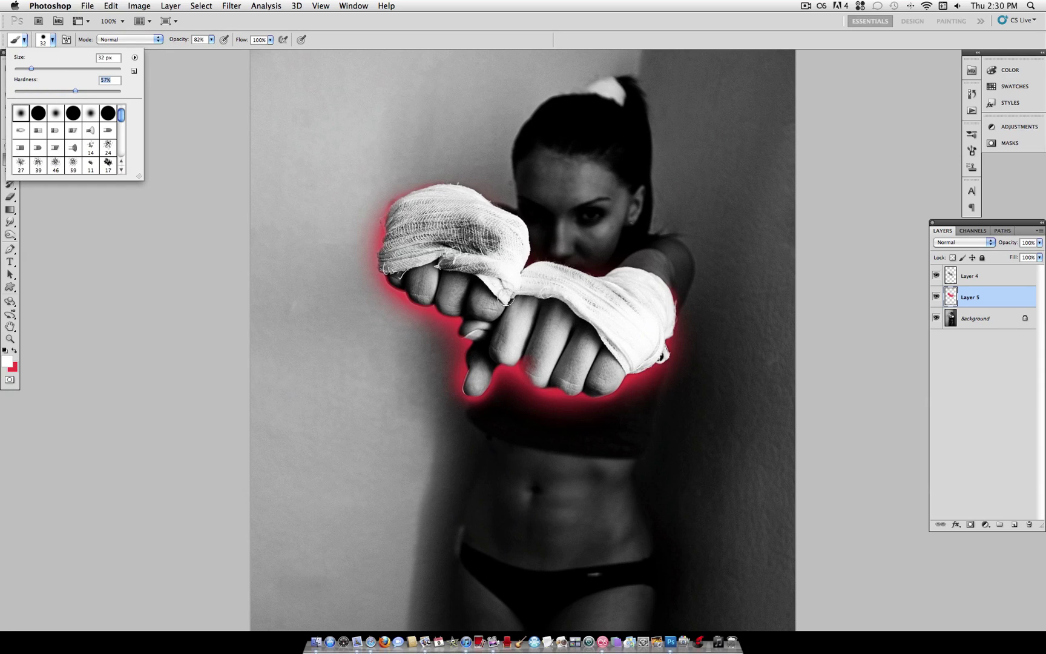
key("Return")
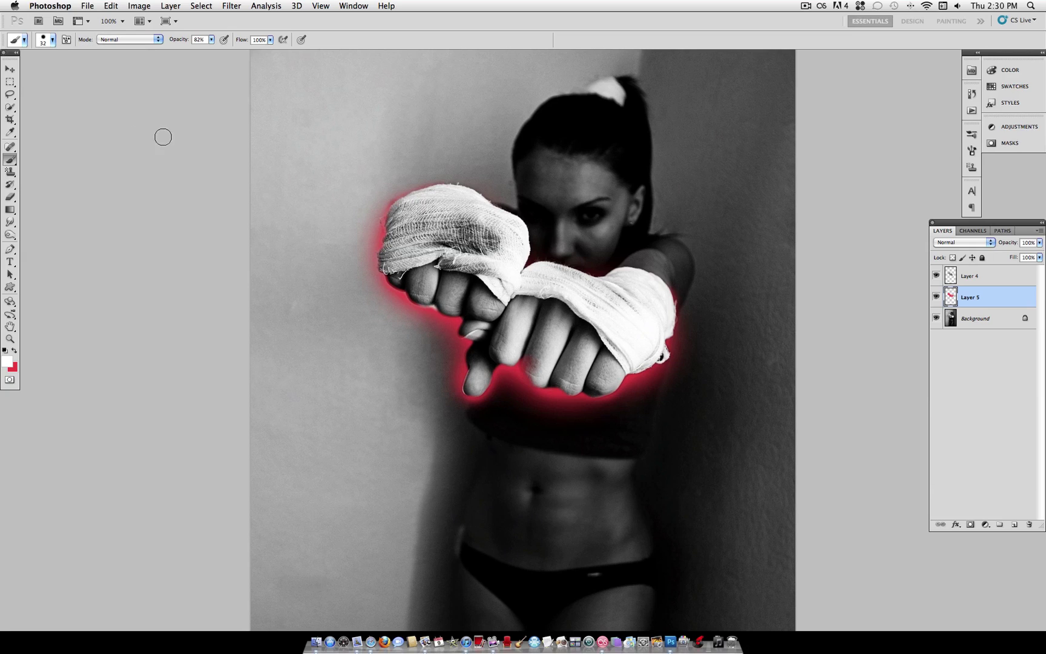
Paint white light along the lower and outer edges of both fists with a soft 50 px brush
left_click(53, 41)
mouse_move(53, 94)
left_mouse_down()
mouse_move(41, 94)
mouse_move(43, 70)
left_mouse_up()
left_click(55, 42)
mouse_move(430, 296)
left_mouse_down()
mouse_move(397, 278)
mouse_move(392, 225)
left_mouse_up()
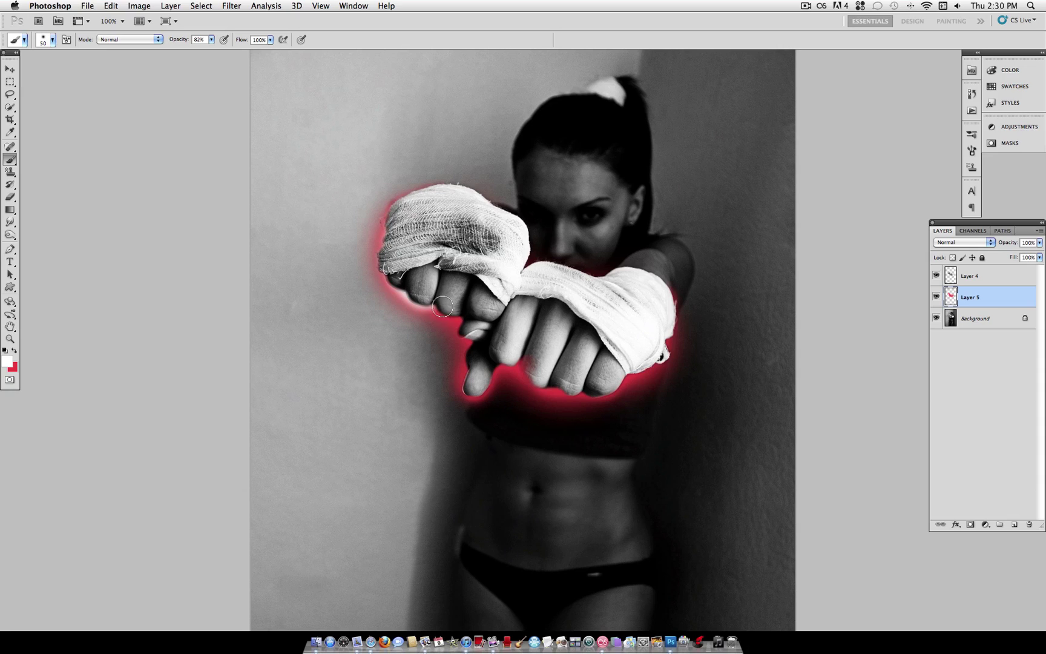
mouse_move(441, 303)
left_mouse_down()
mouse_move(466, 313)
mouse_move(477, 355)
left_mouse_up()
mouse_move(478, 358)
left_mouse_down()
mouse_move(473, 391)
mouse_move(503, 352)
mouse_move(535, 377)
mouse_move(606, 391)
mouse_move(662, 345)
mouse_move(665, 314)
mouse_move(653, 314)
left_mouse_up()
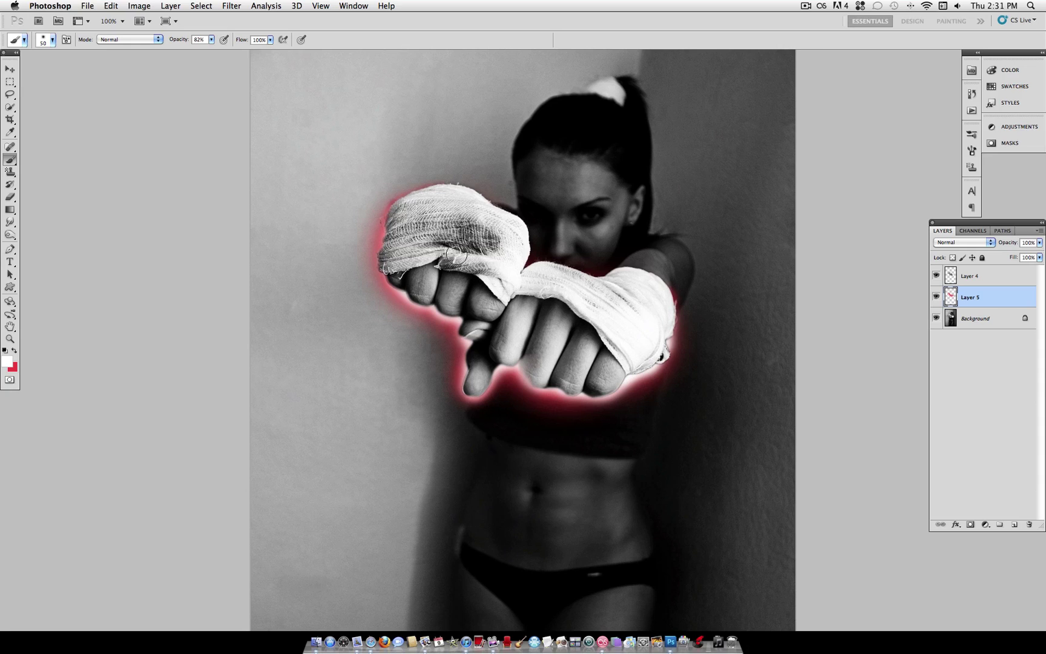
Swap the foreground color back to red and strengthen the glow around both fists with a soft 197 px brush
left_click(53, 40)
left_click_drag(71, 70, 102, 69)
left_click(52, 40)
left_click(13, 351)
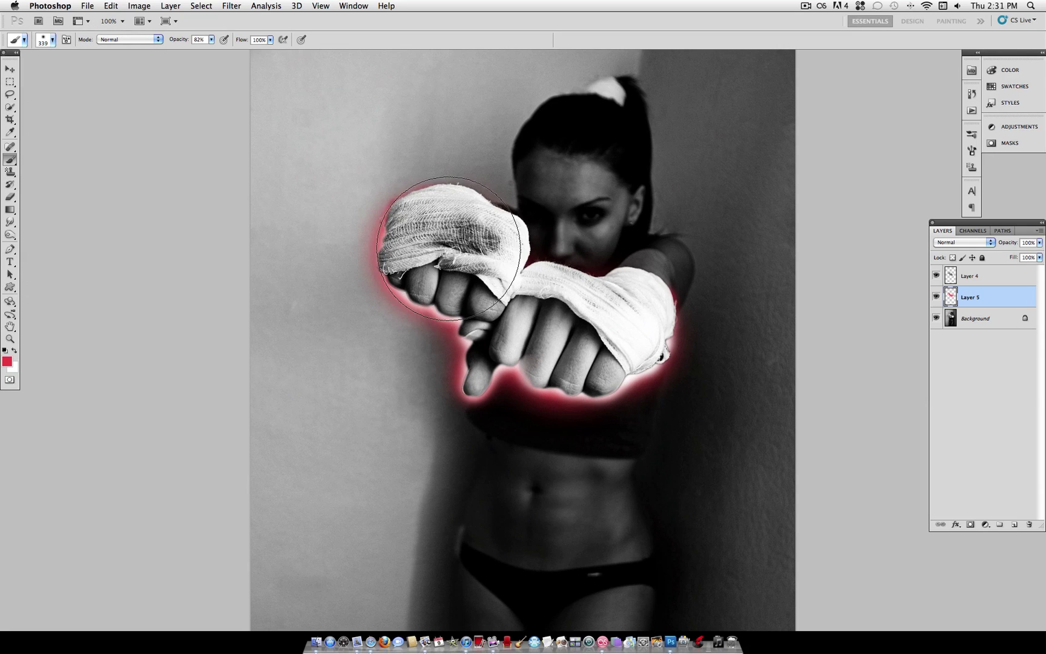
left_click(52, 40)
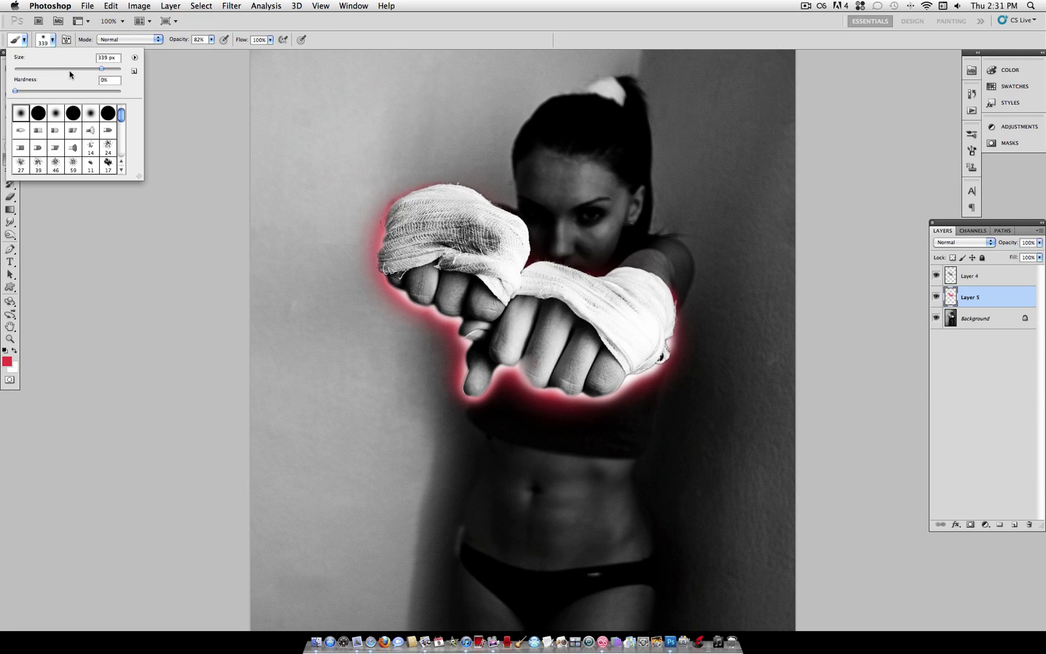
left_click_drag(97, 69, 91, 69)
left_click(441, 249)
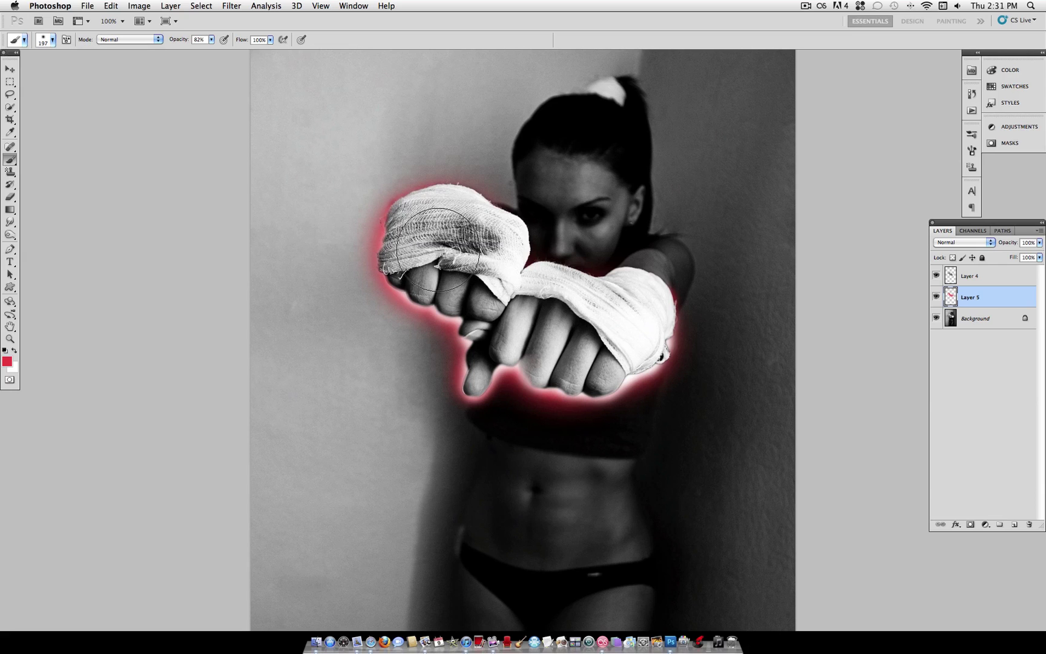
mouse_move(479, 288)
left_mouse_down()
mouse_move(547, 347)
mouse_move(555, 336)
mouse_move(587, 354)
mouse_move(627, 335)
left_mouse_up()
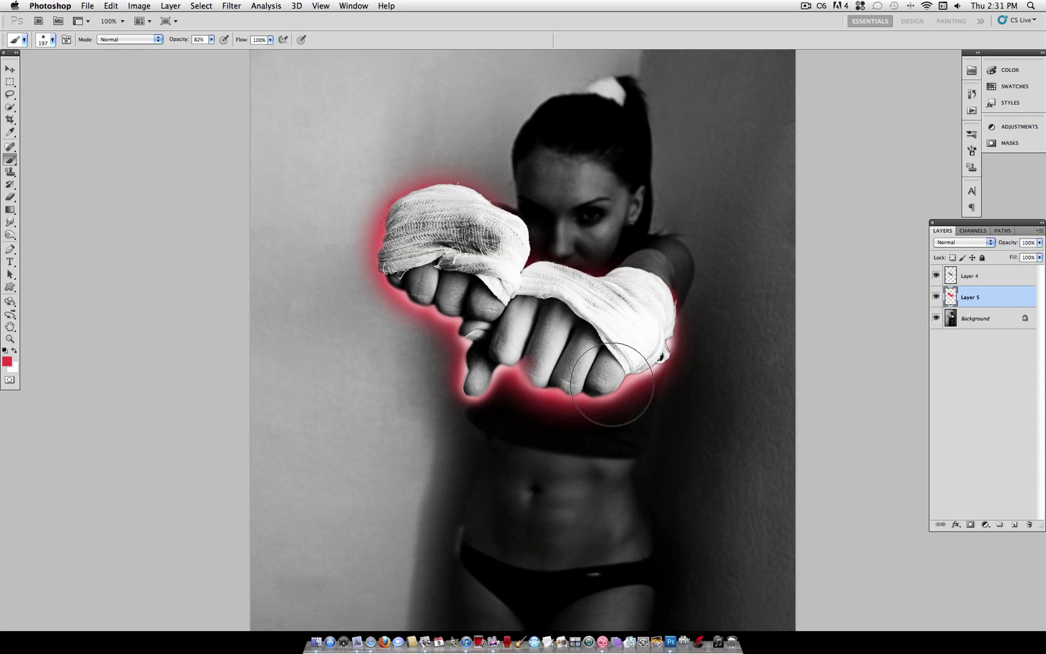
Add a new empty layer above the cut-out fists on Layer 4
left_click(997, 279)
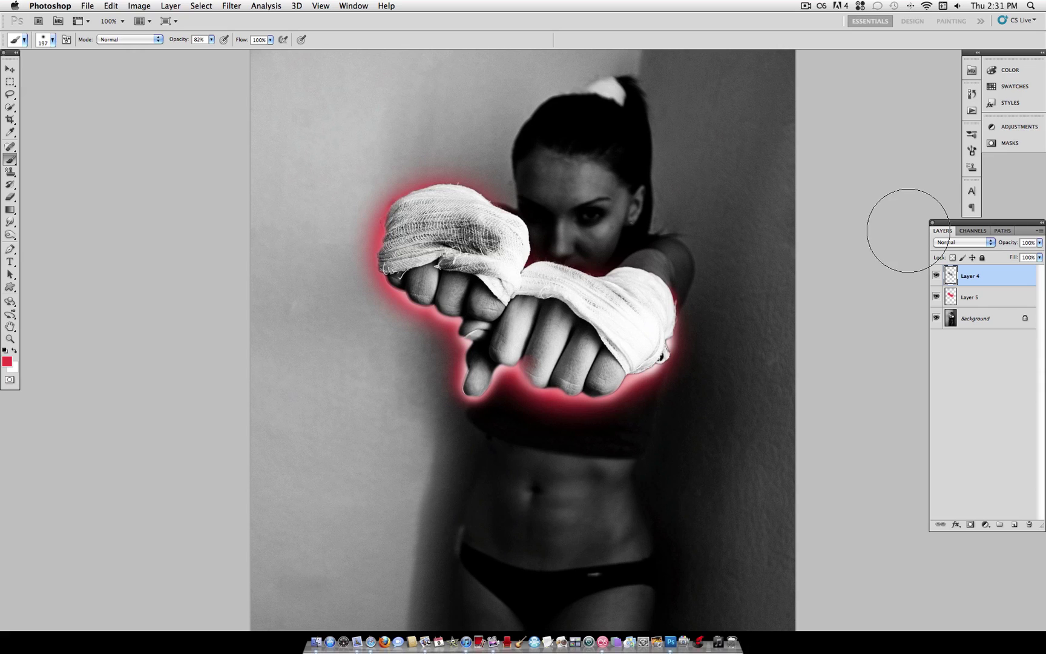
key("super+shift+n")
key("Return")
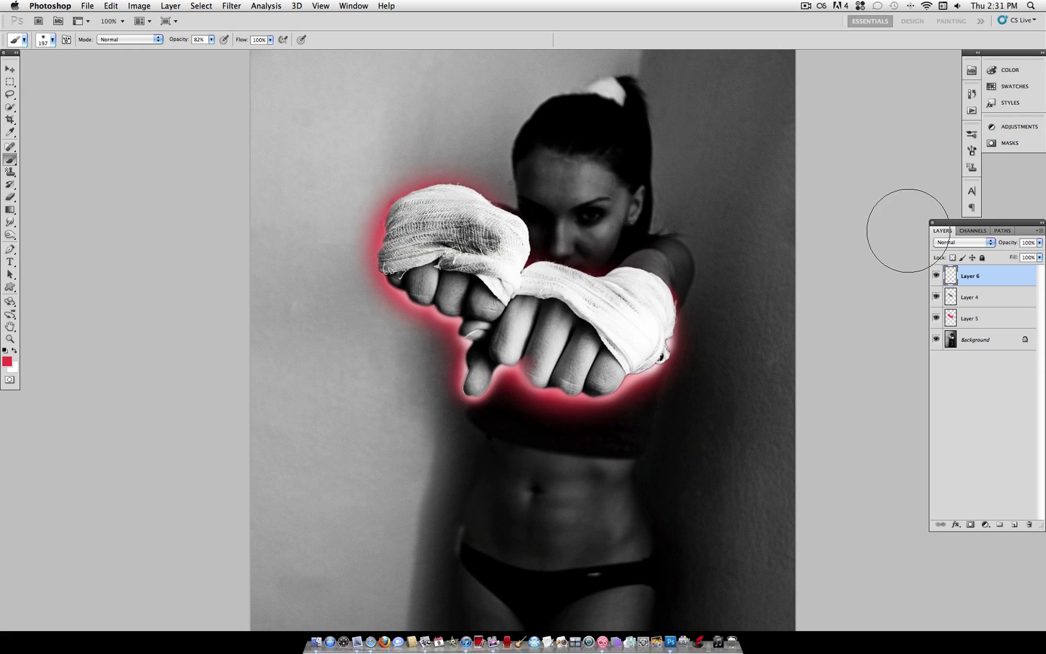
left_click(177, 6)
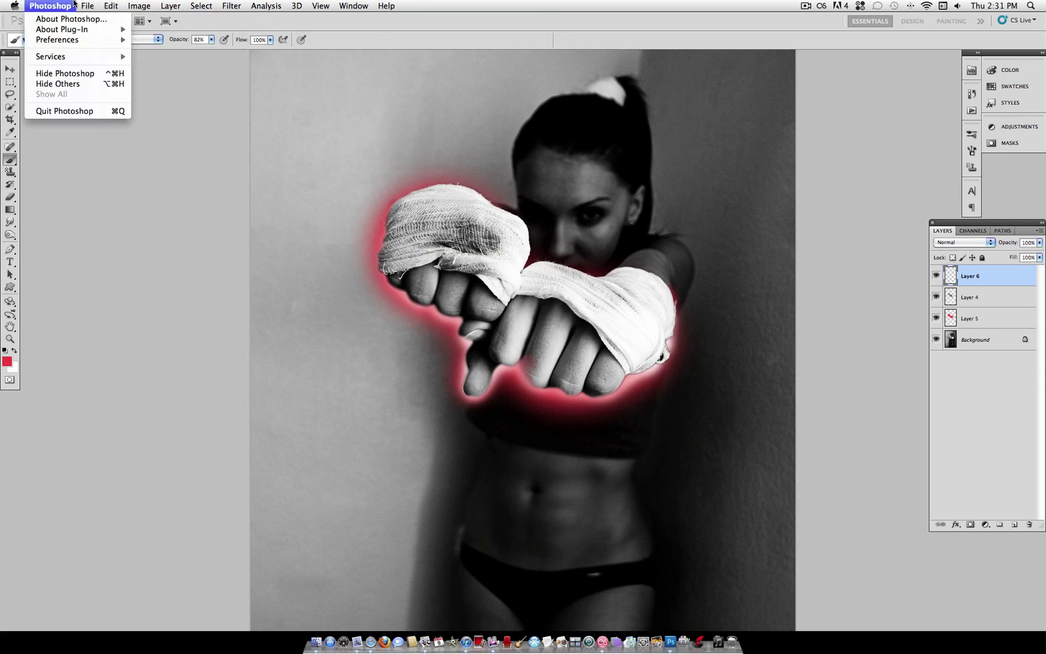
left_click(171, 5)
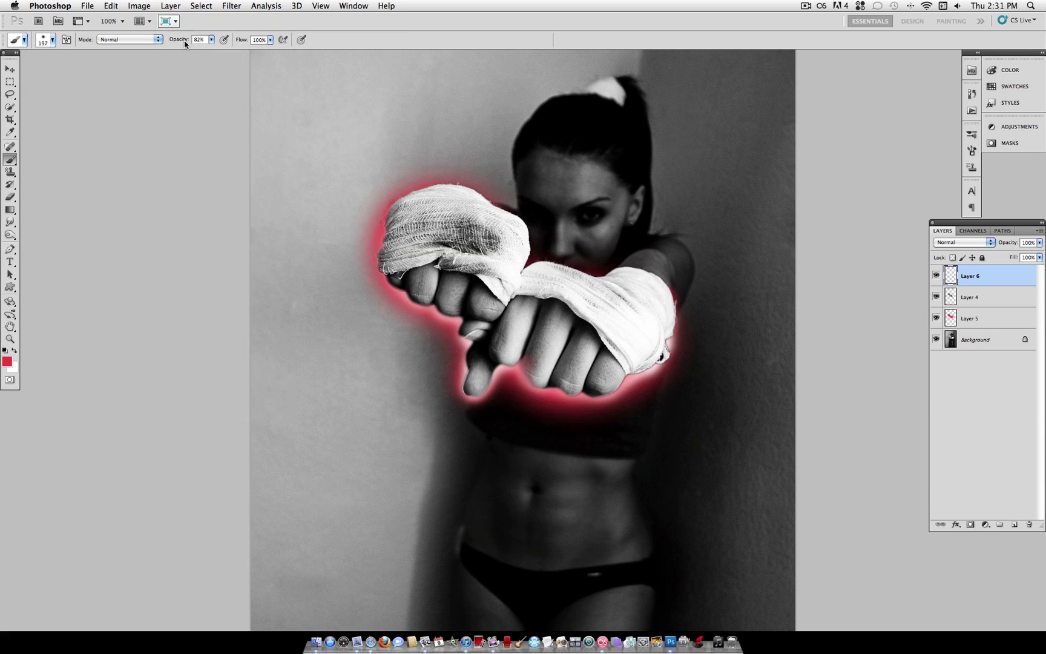
In the brush settings, enable Shape Dynamics with 100% size jitter and turn on Scattering
left_click(53, 40)
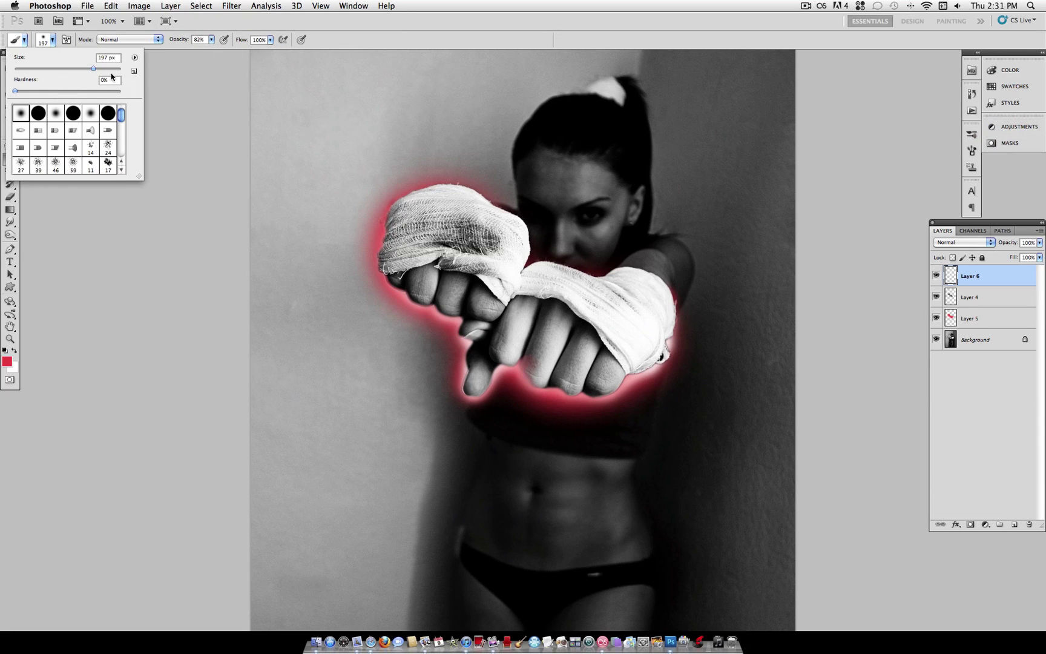
left_click(972, 135)
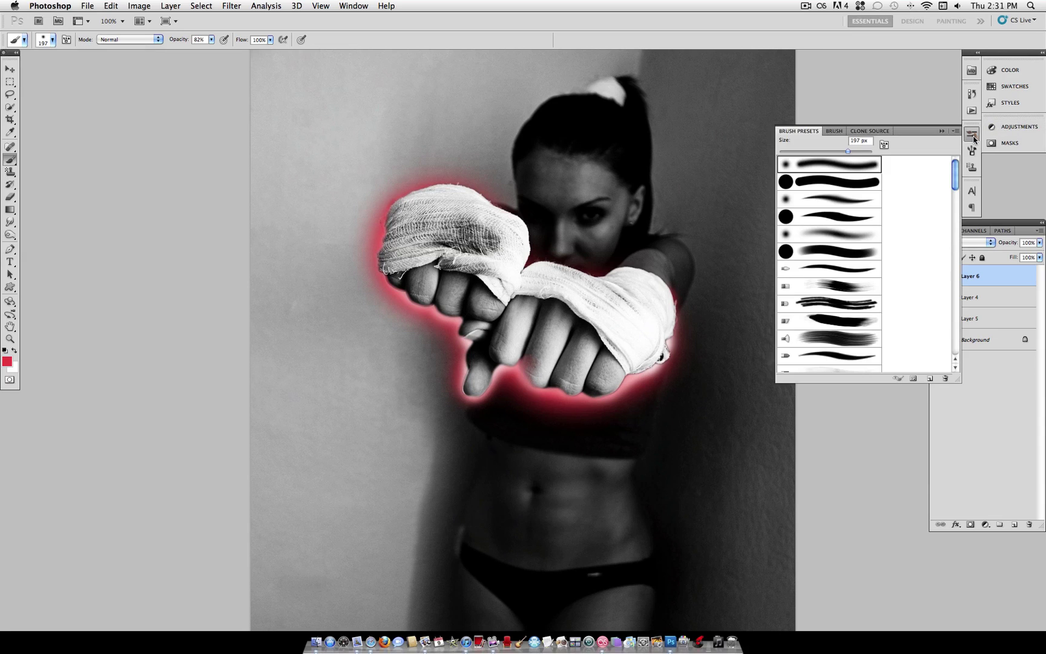
left_click(973, 136)
left_click(972, 151)
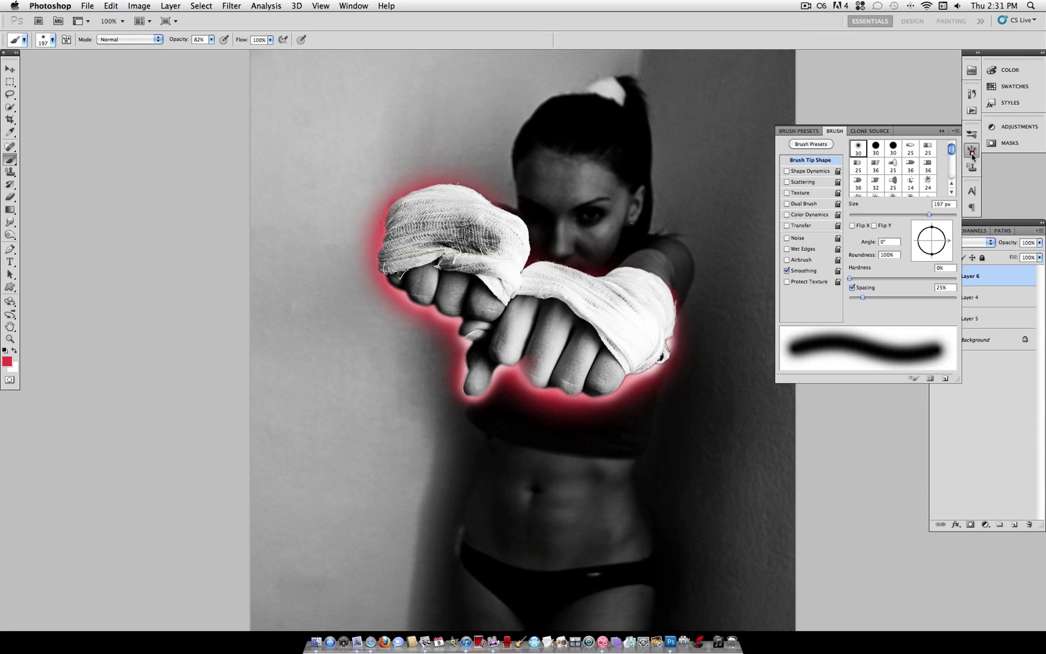
left_click(353, 6)
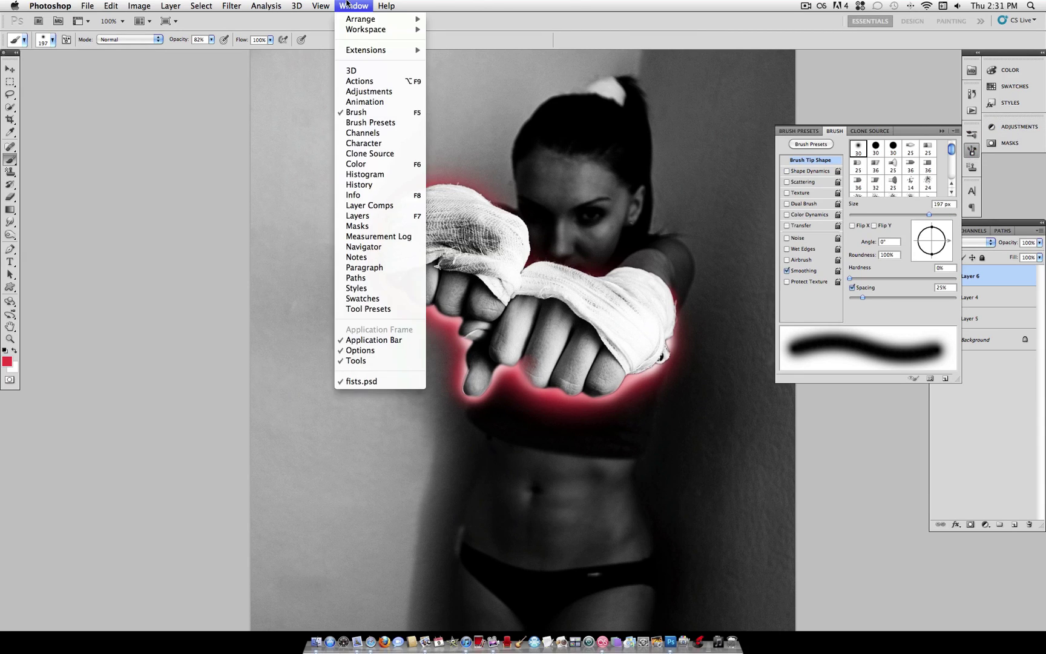
left_click(356, 112)
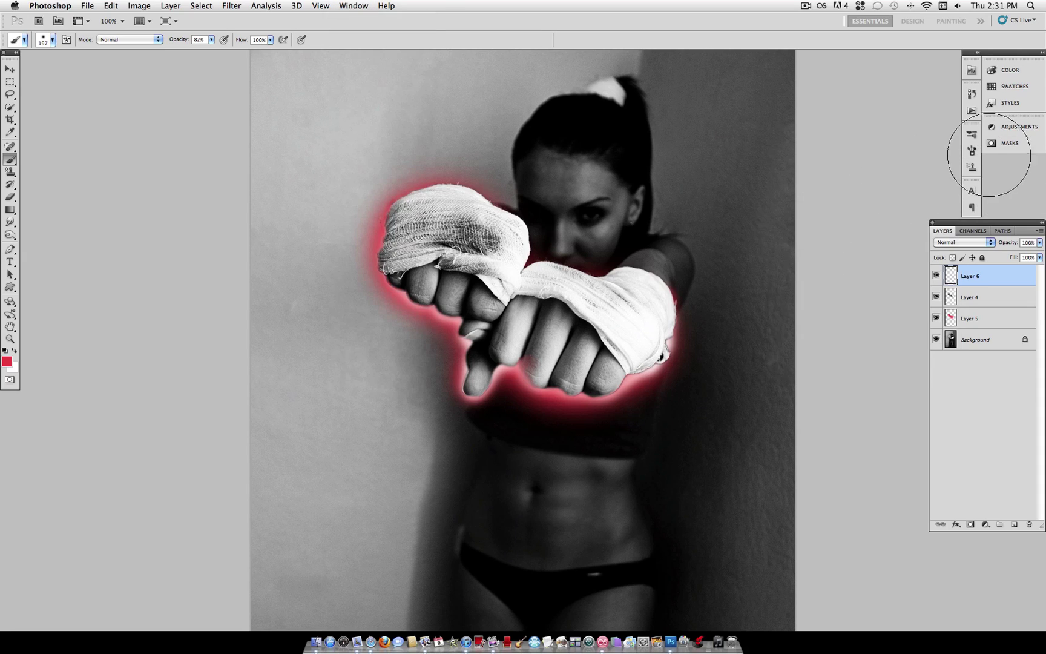
left_click(971, 151)
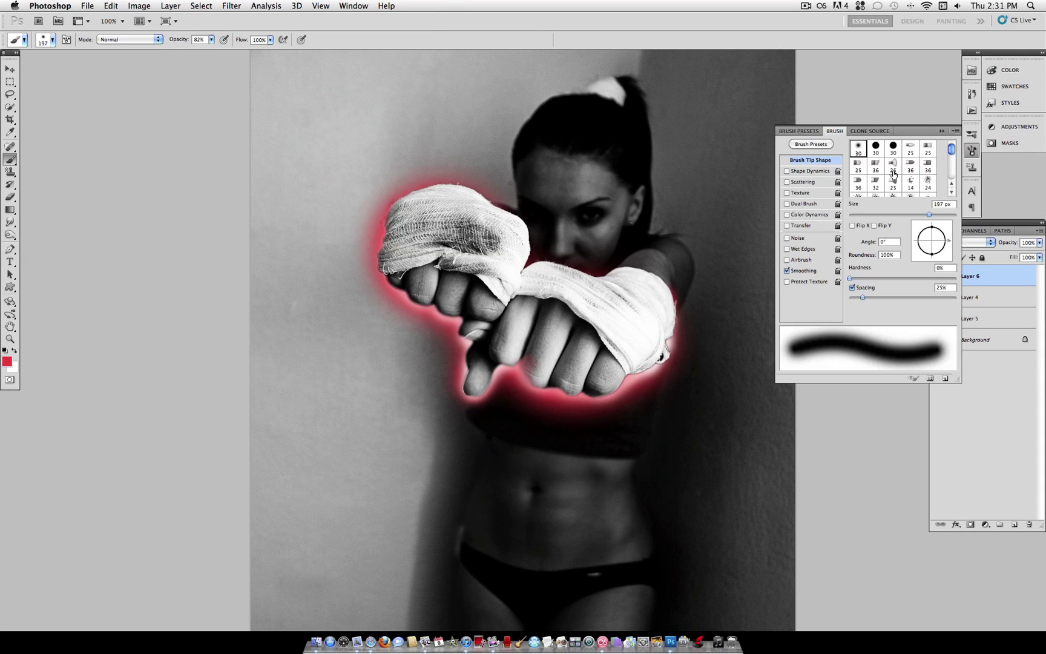
left_click(787, 171)
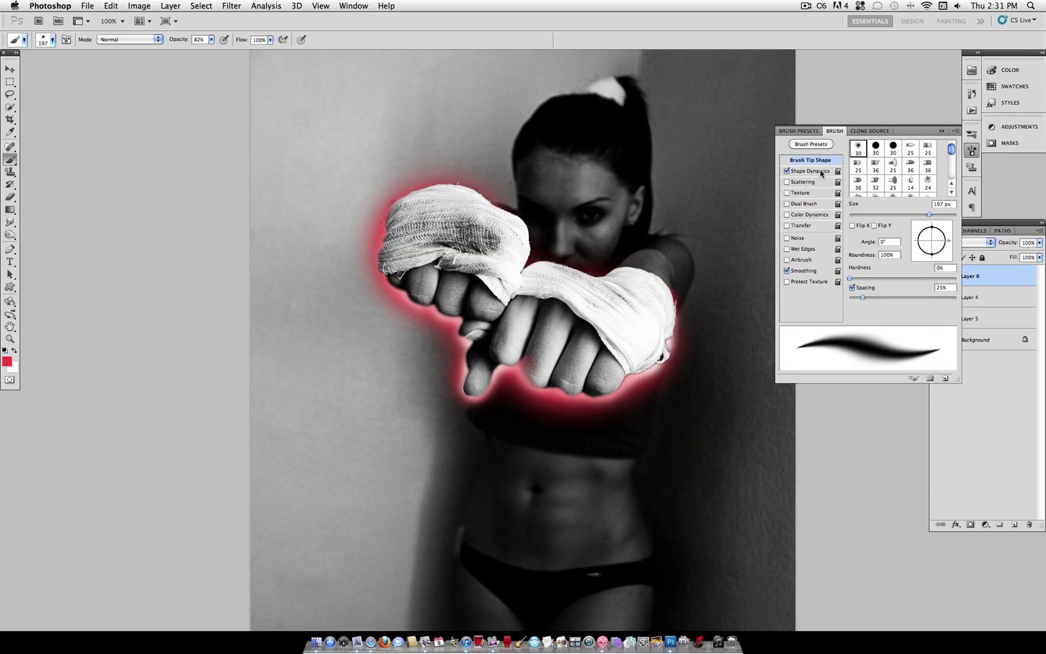
left_click(814, 171)
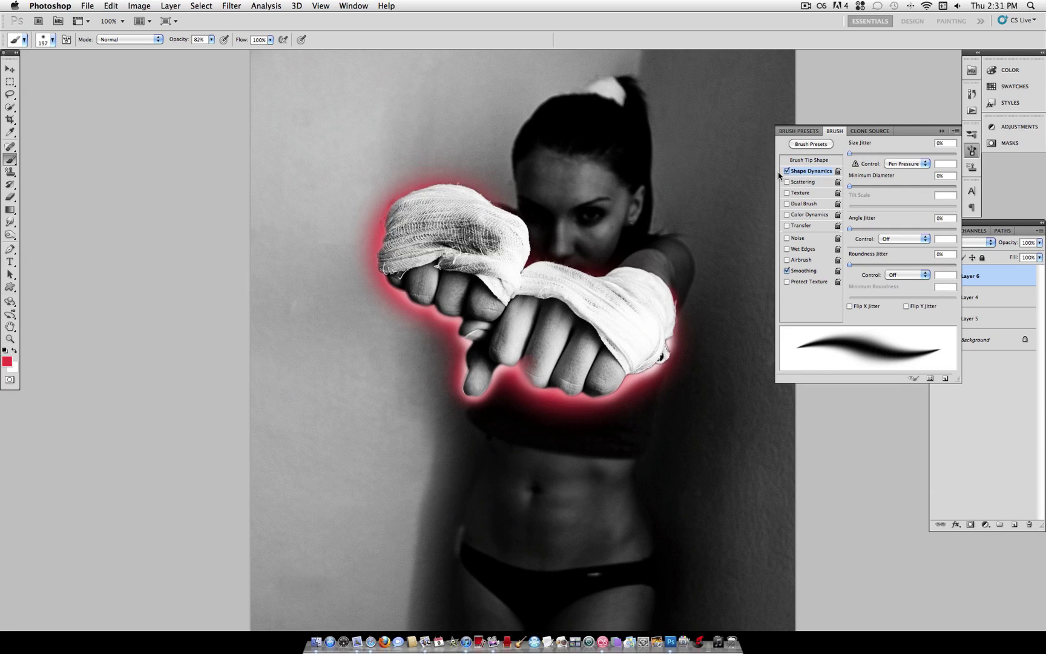
left_click_drag(849, 155, 970, 160)
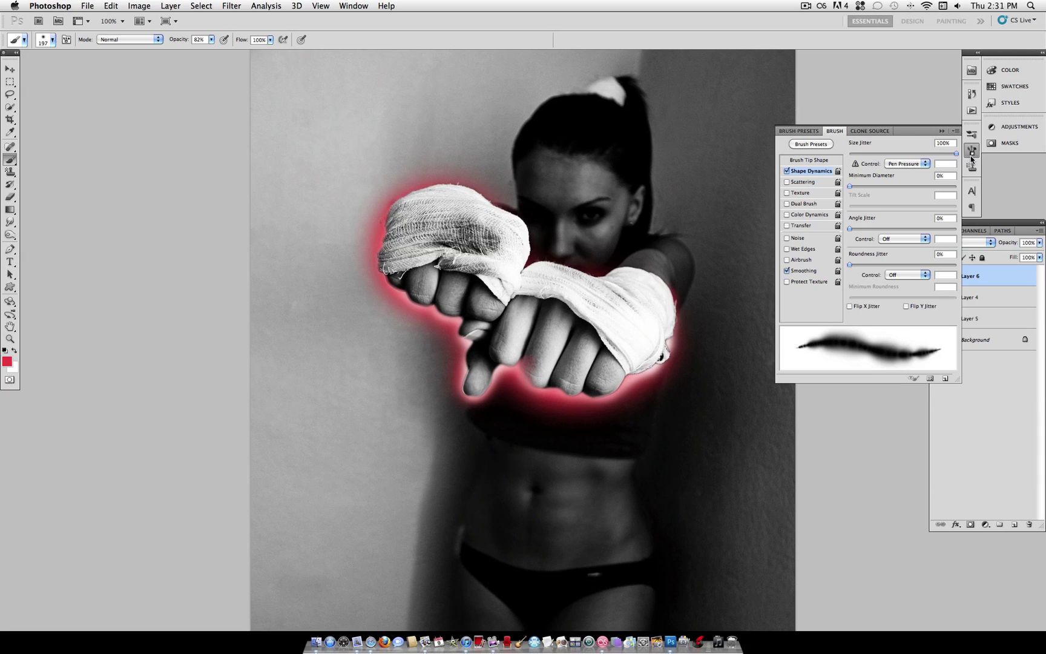
left_click(788, 182)
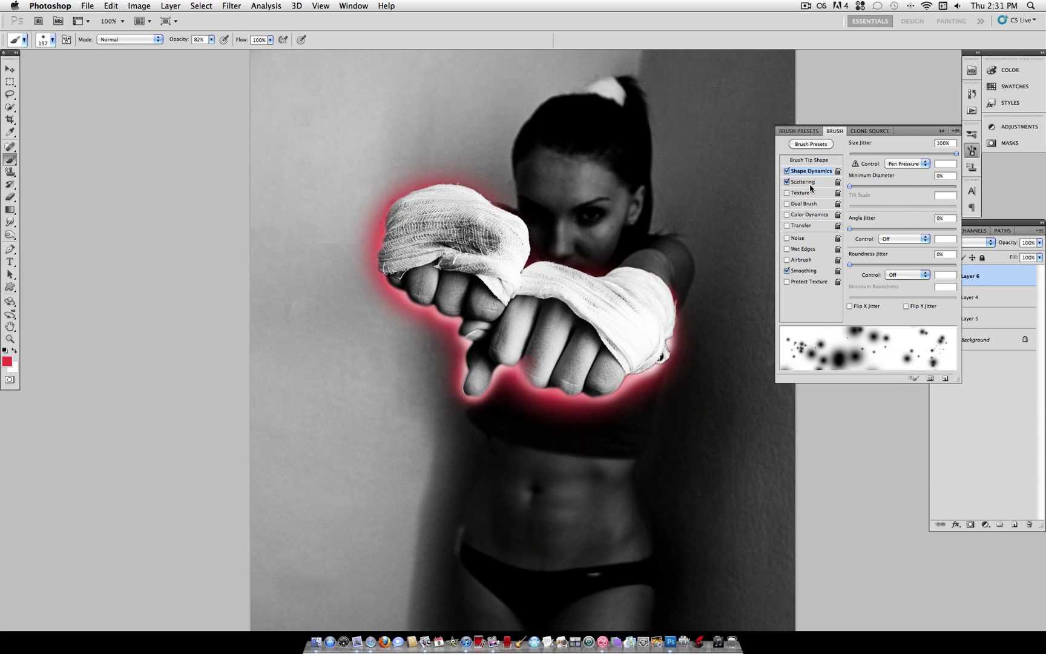
Set the brush tip's spacing to 496%, hardness to 30% and size to 32 px, undoing the test dab
left_click(819, 162)
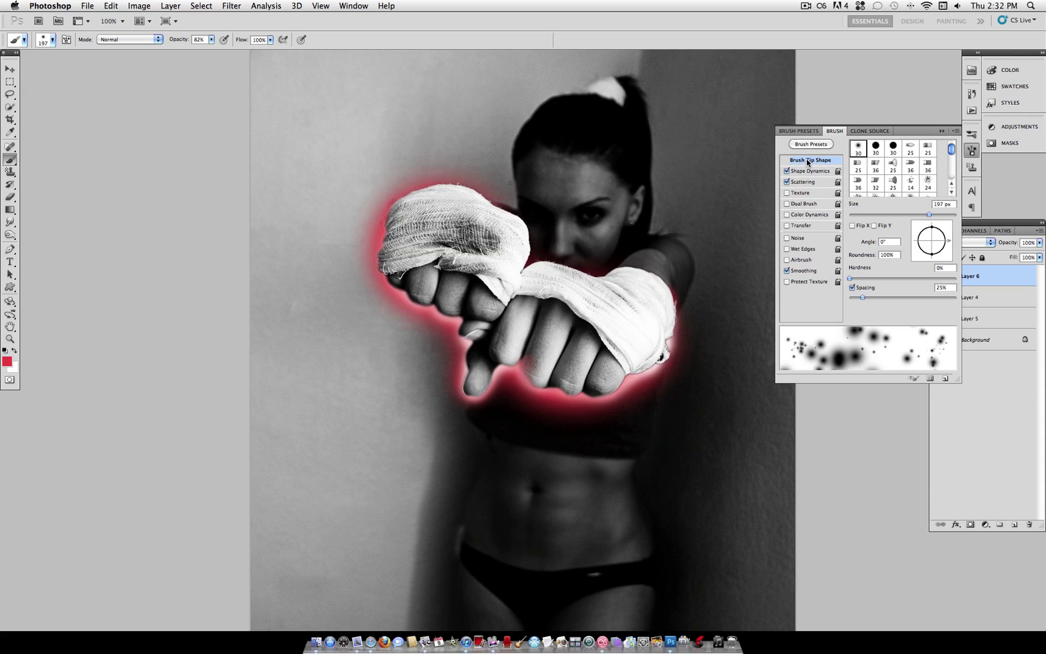
left_click_drag(871, 299, 945, 298)
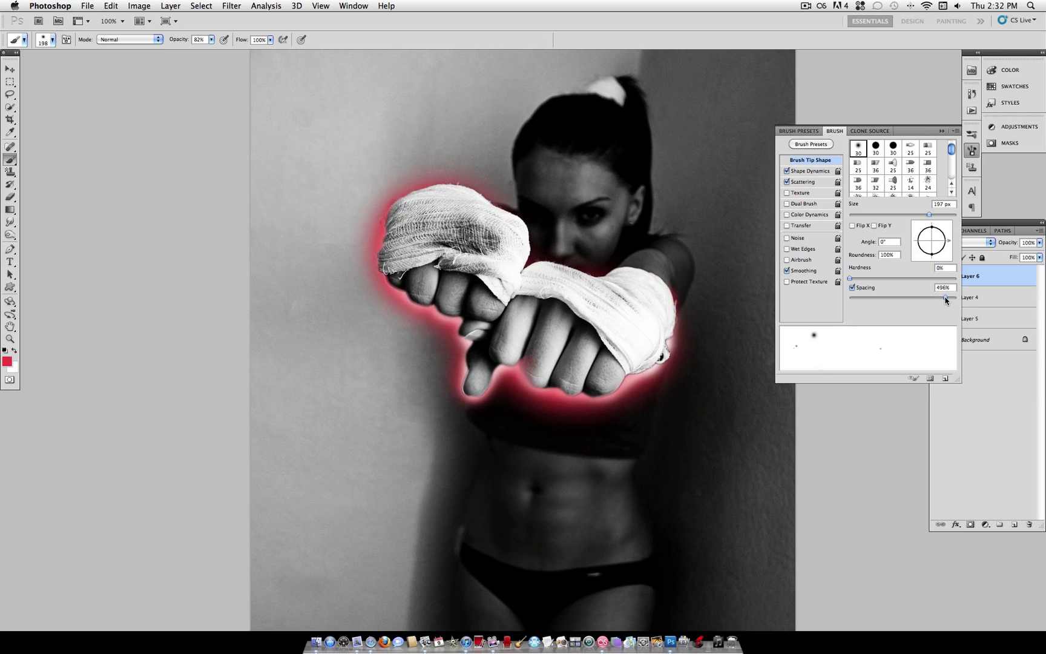
left_click_drag(854, 279, 897, 279)
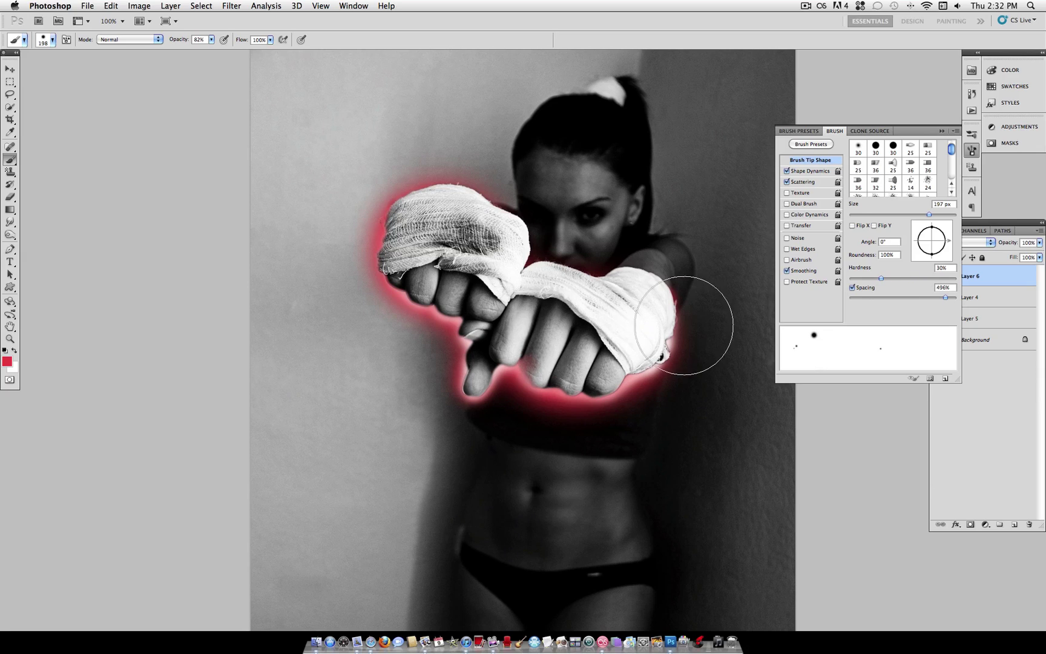
left_click(53, 40)
left_click_drag(80, 69, 32, 69)
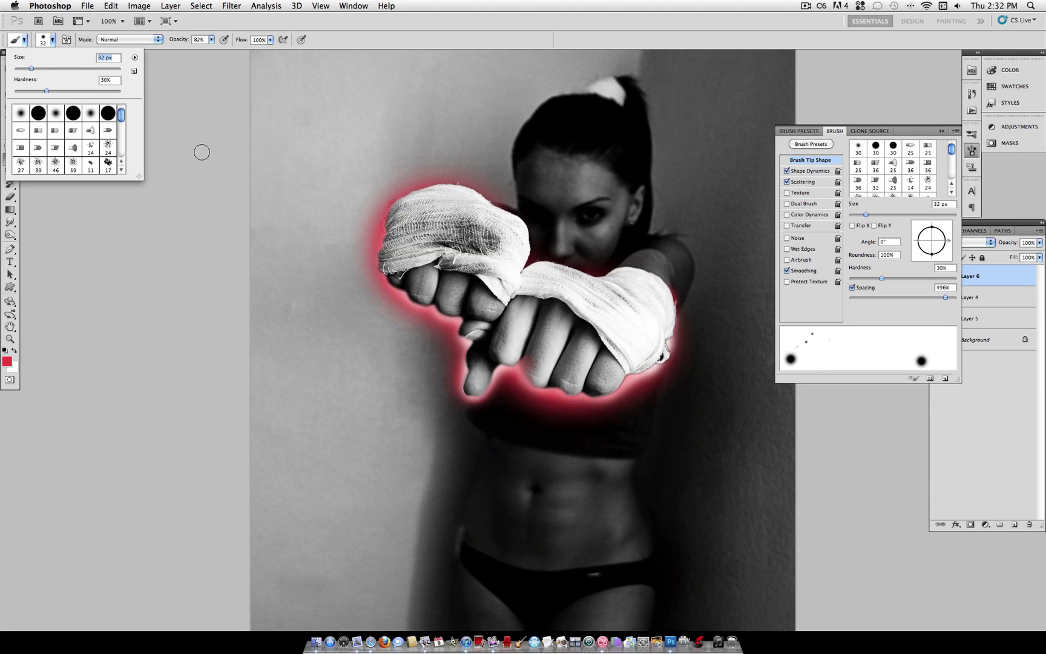
key("Return")
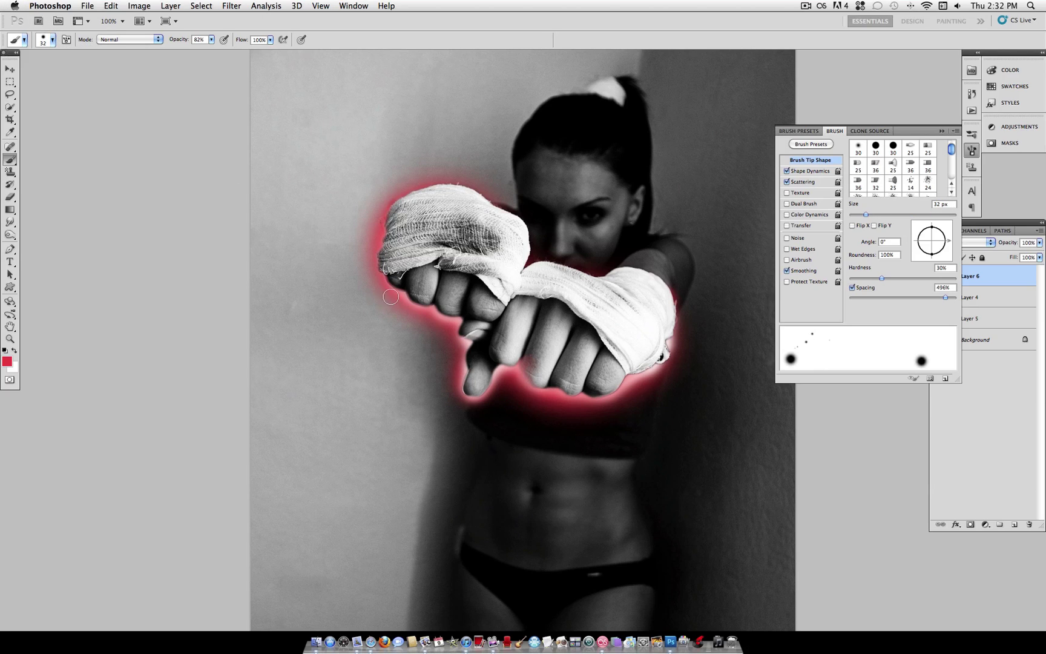
left_click(446, 315)
key("super+z")
Swap the foreground color to white and set the brush size to 19 px and opacity to 100%
left_click(15, 350)
left_click(54, 40)
left_click_drag(28, 68, 25, 70)
left_click(53, 40)
left_click(211, 39)
left_click_drag(213, 53, 225, 51)
left_click(424, 303)
left_click(405, 286)
key("super+alt+z")
key("super+alt+z")
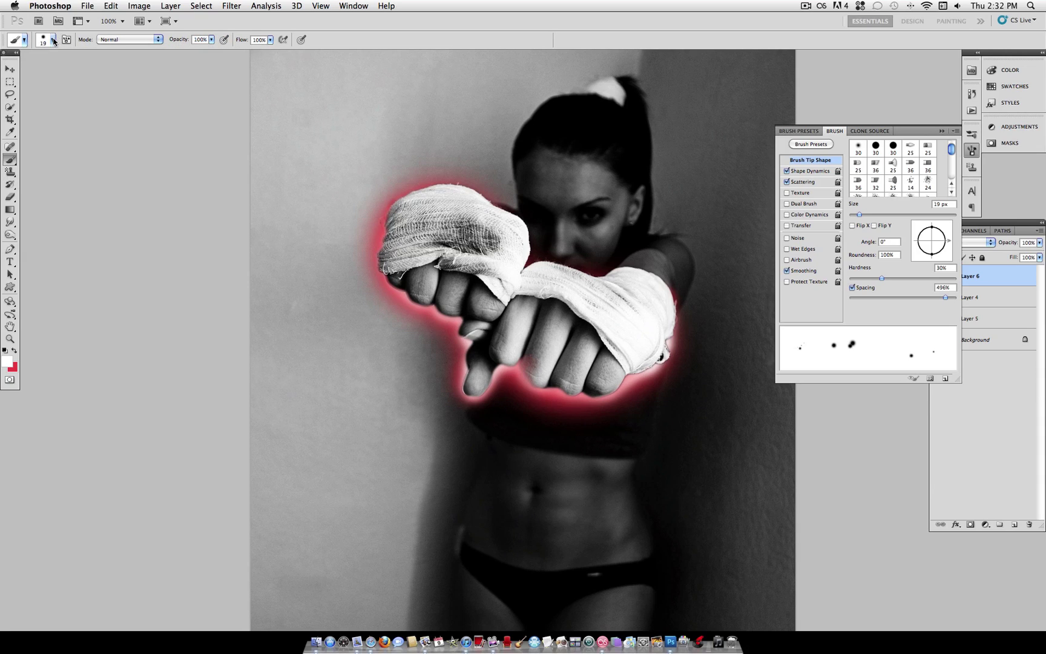
Scatter white sparkles around the lower edges of both fists with the brush reduced to 11 px
left_click_drag(860, 214, 855, 216)
left_click_drag(458, 333, 466, 385)
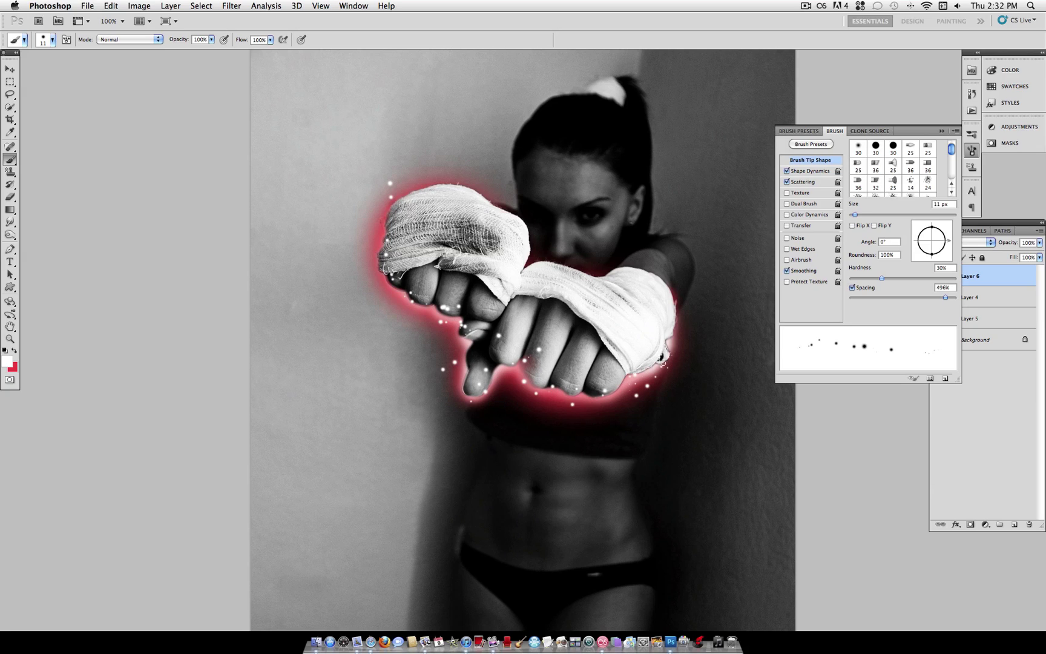
mouse_move(673, 350)
left_mouse_down()
mouse_move(714, 285)
mouse_move(681, 345)
left_mouse_up()
Scatter white sparkles trailing outward from the front fist past the shoulder and upward from the other fist
mouse_move(764, 196)
left_mouse_down()
mouse_move(725, 277)
mouse_move(674, 321)
mouse_move(808, 155)
mouse_move(691, 282)
left_mouse_up()
left_click_drag(712, 233, 770, 194)
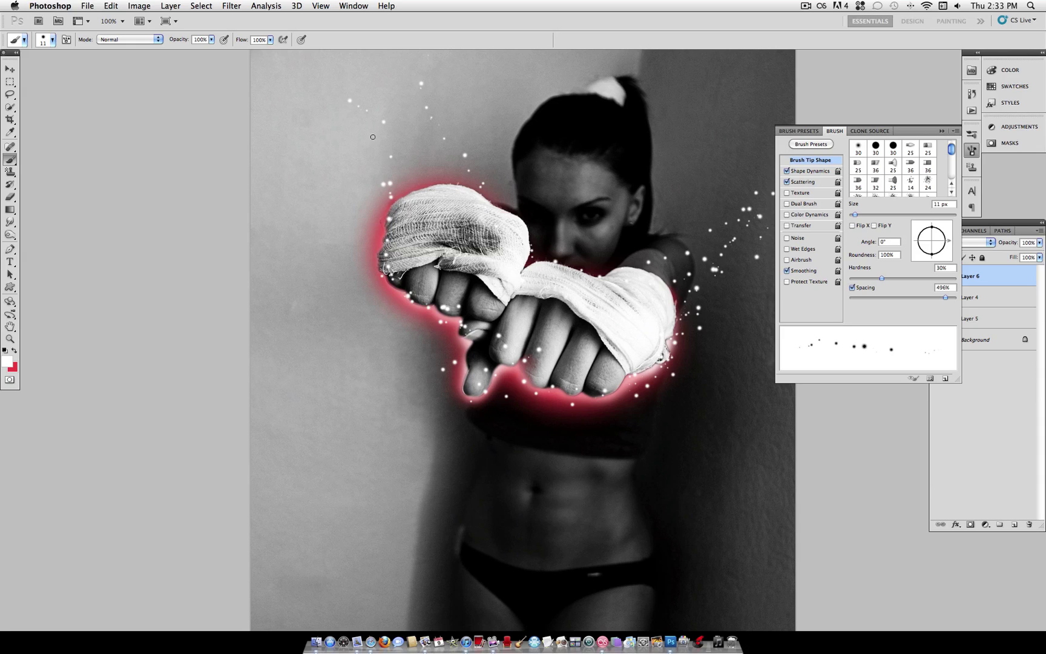
mouse_move(418, 195)
left_mouse_down()
mouse_move(404, 127)
mouse_move(378, 114)
left_mouse_up()
Reduce the brush size to 4 px and add finer white sparkles among the dots around the fists
left_click(53, 40)
left_click_drag(22, 69, 17, 69)
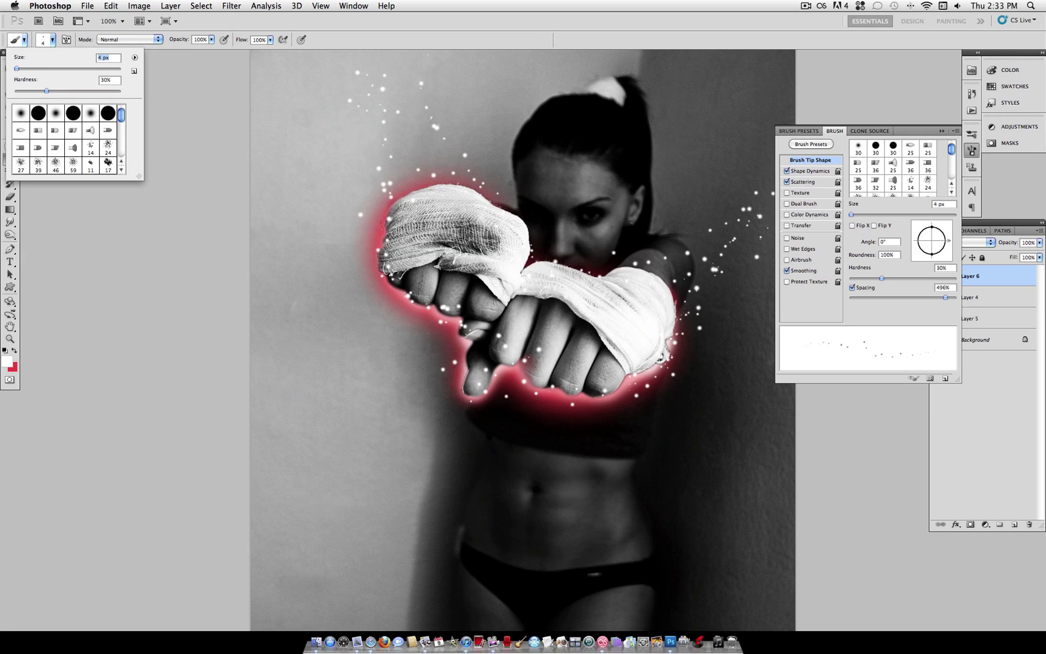
key("Return")
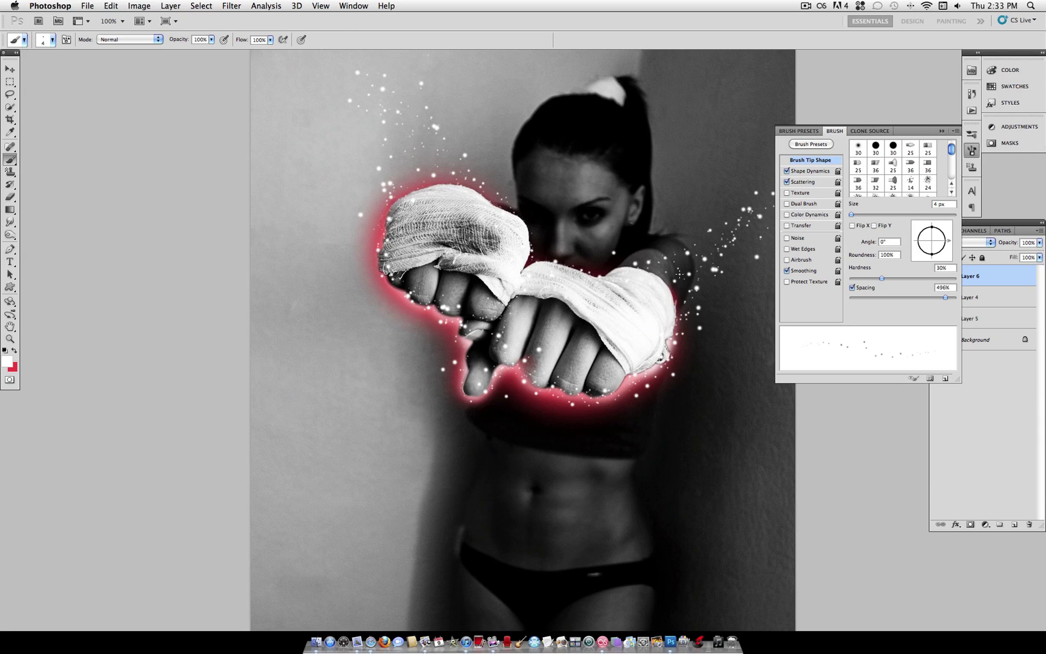
Close the detailed brush settings and set the brush size to 12 px with 16% hardness
left_click(972, 150)
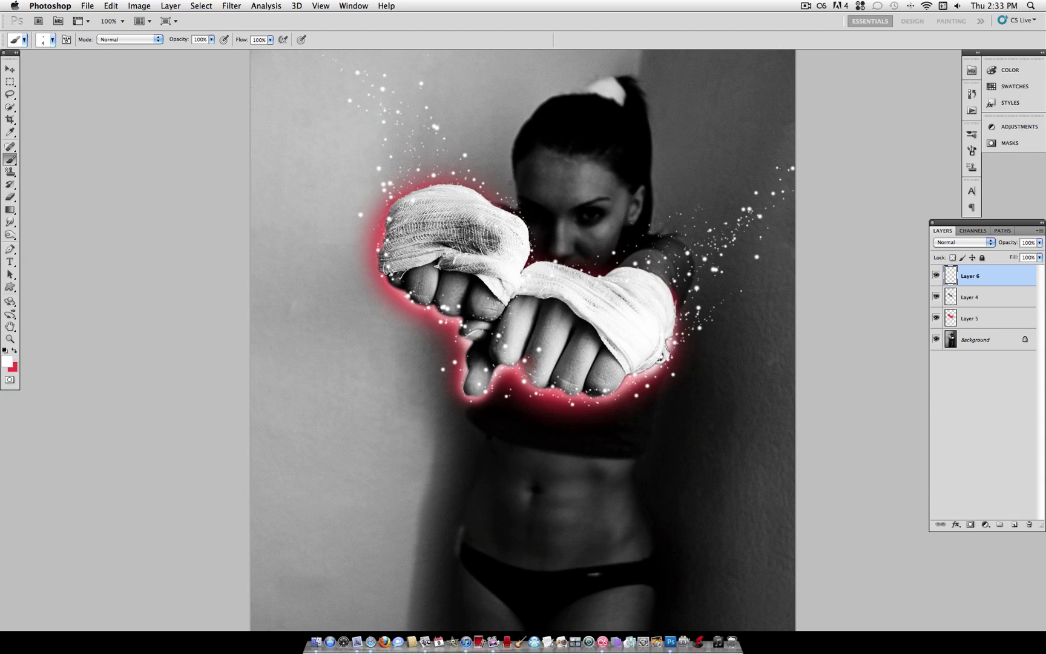
left_click(49, 40)
left_click_drag(19, 69, 32, 92)
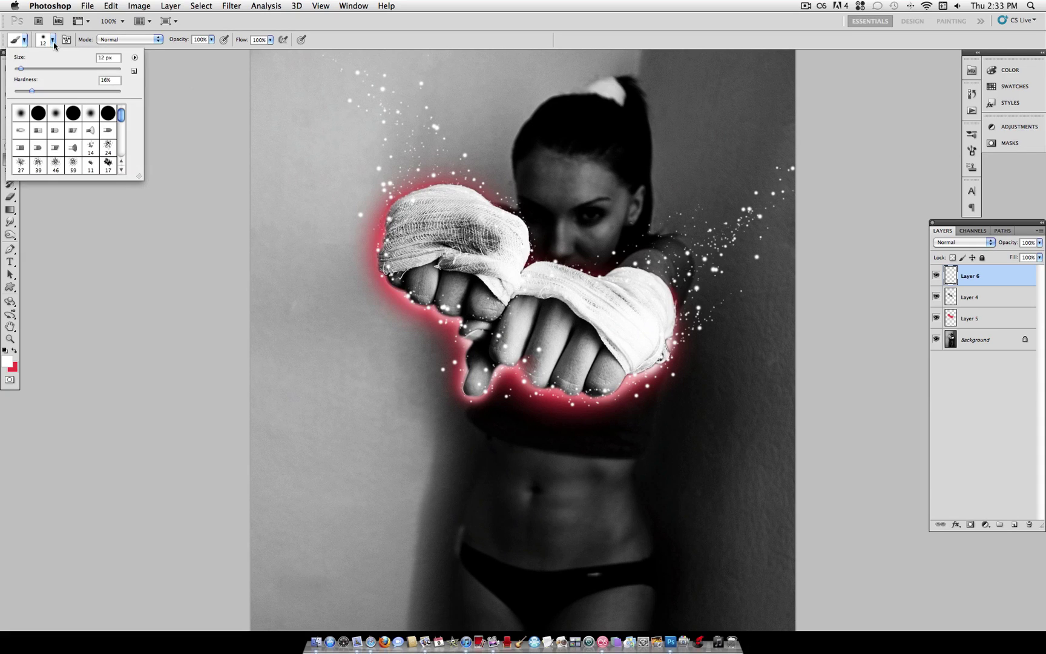
left_click(55, 42)
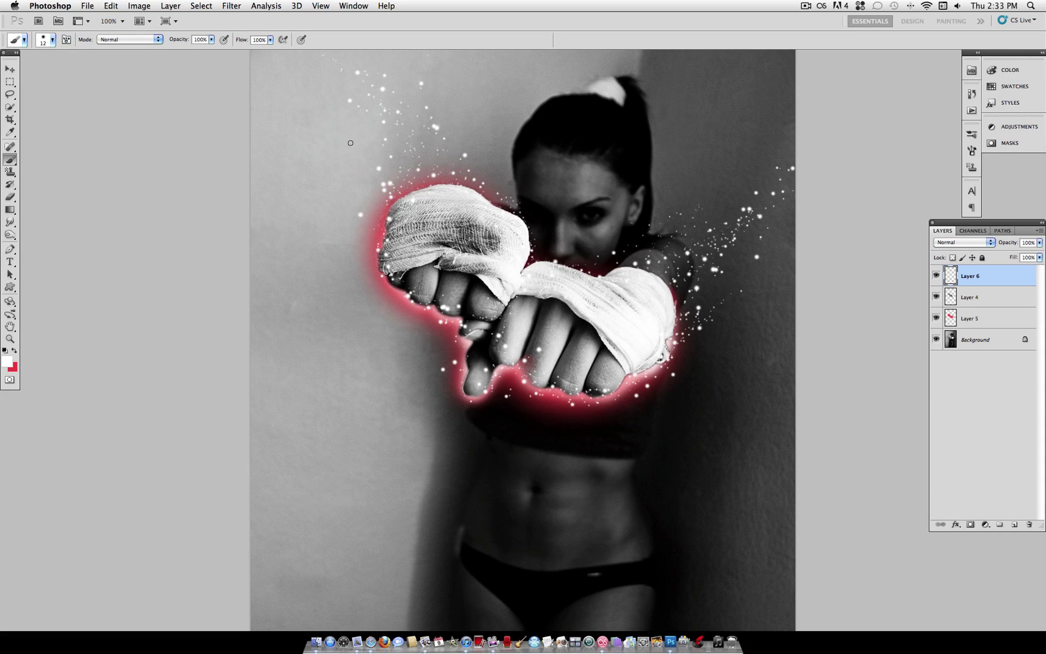
Apply a white Outer Glow layer style to the sparkle layer, Layer 6
right_click(994, 281)
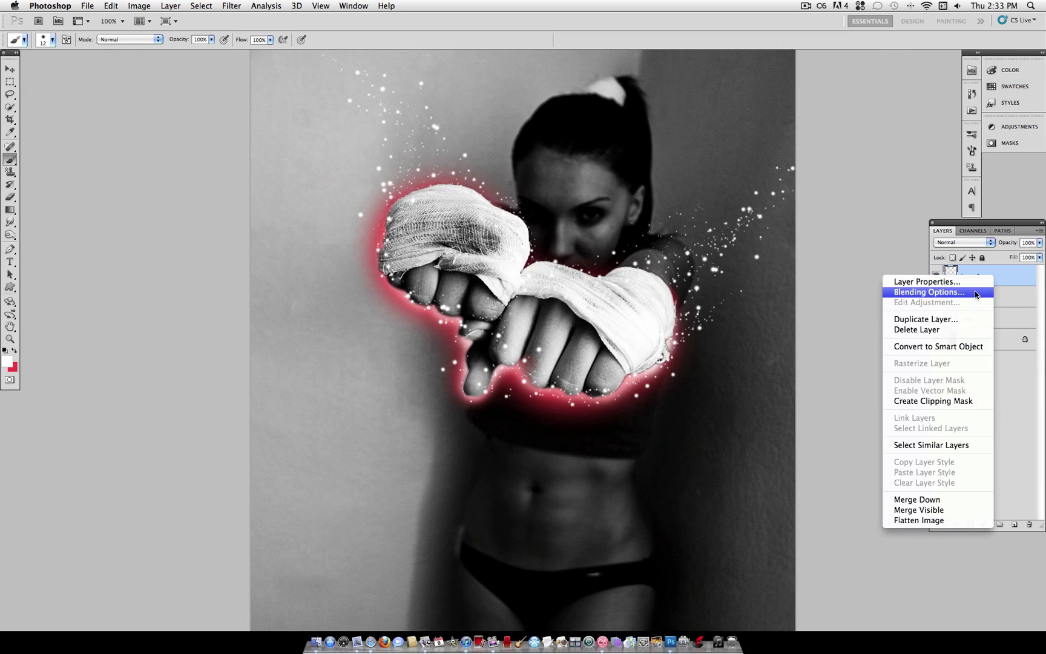
left_click(976, 291)
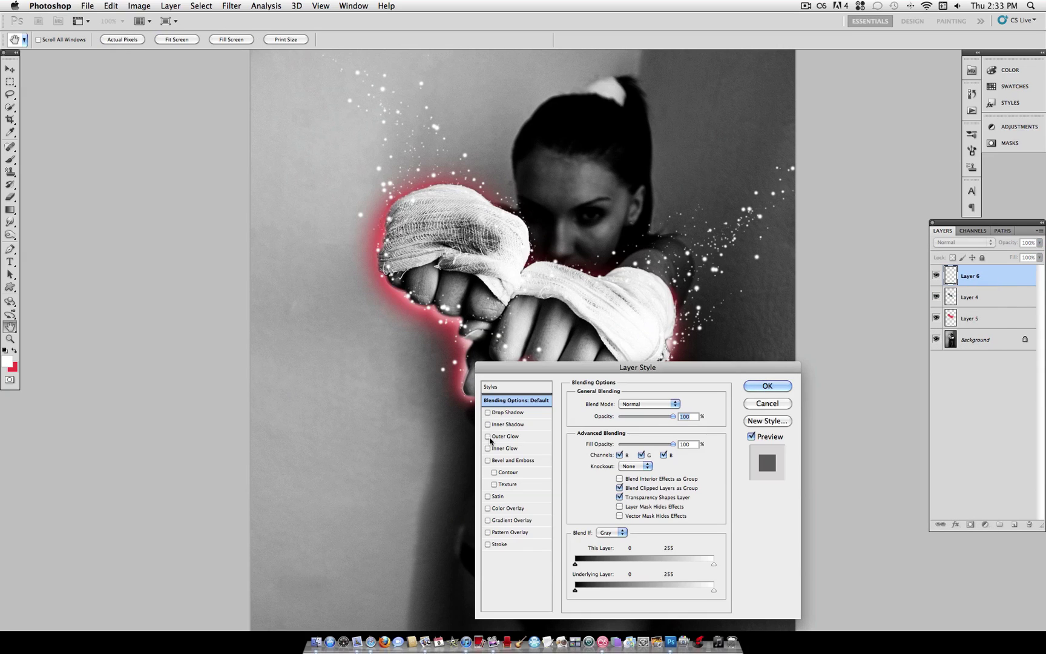
left_click(488, 437)
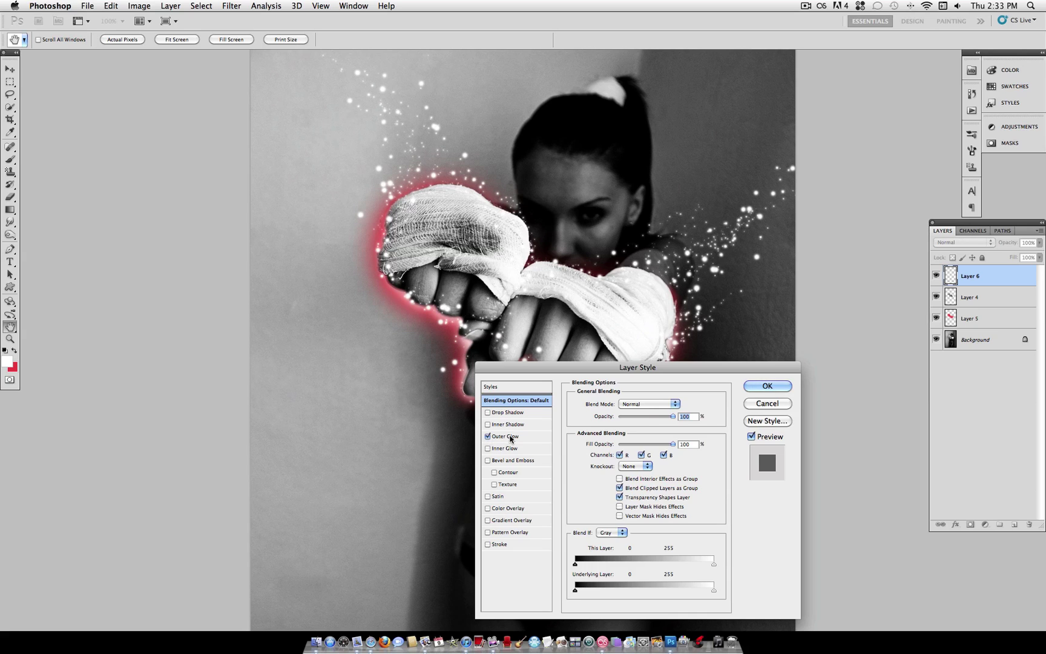
left_click(510, 436)
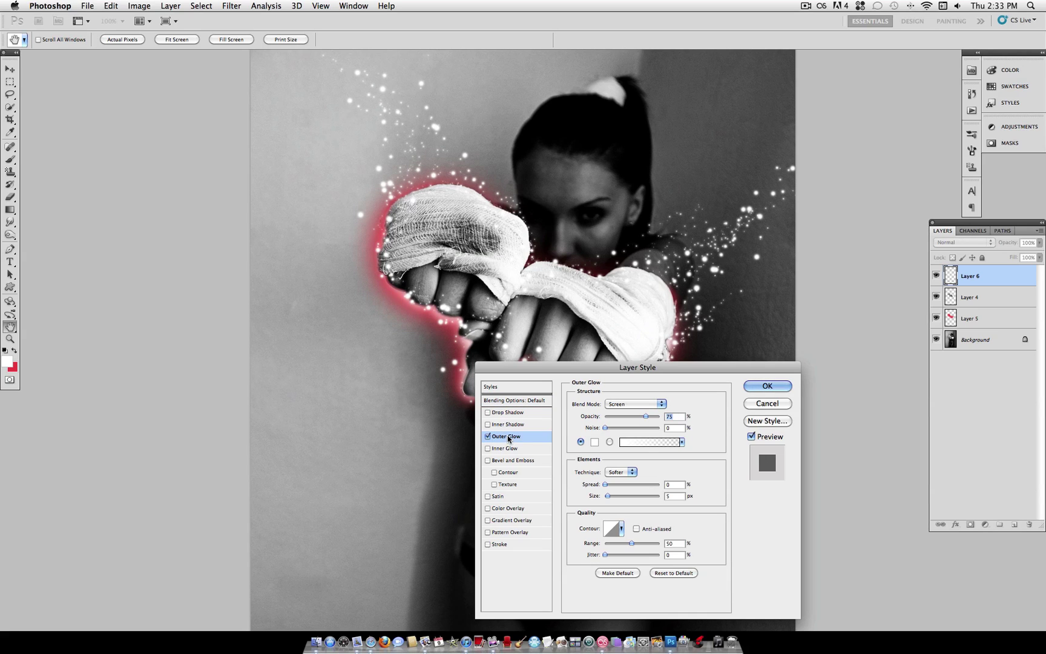
left_click(593, 445)
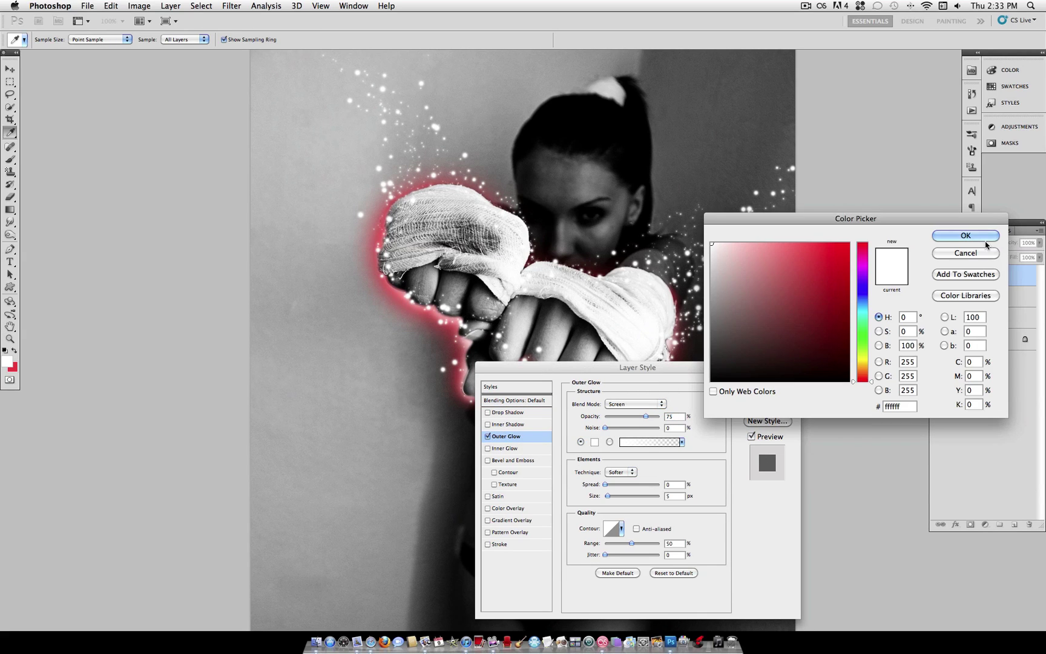
left_click(988, 244)
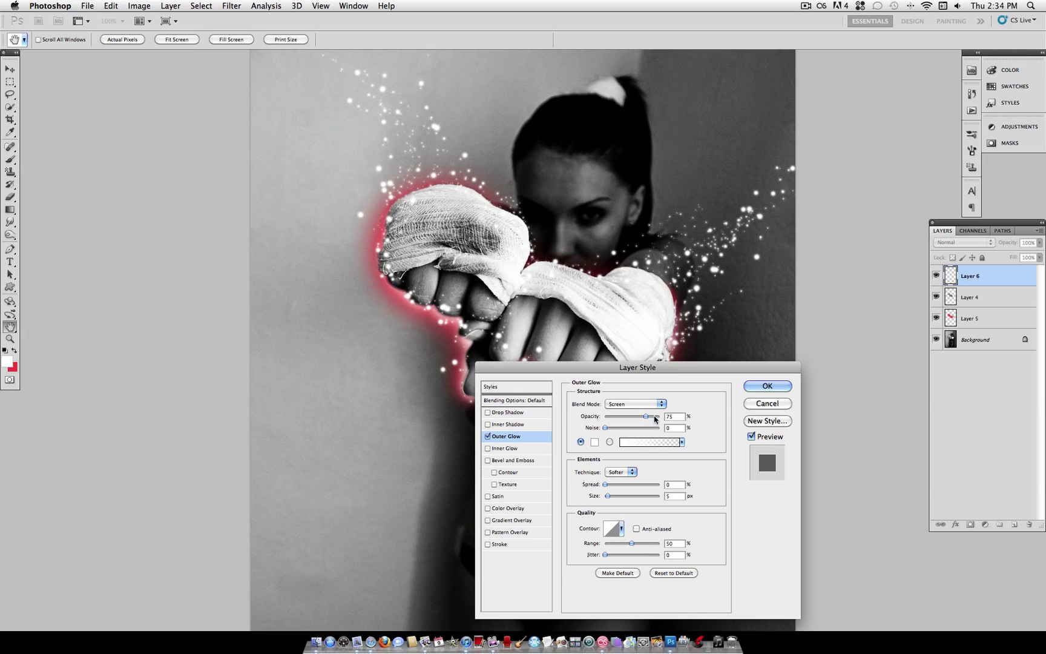
left_click(657, 418)
left_click(649, 418)
left_click(762, 387)
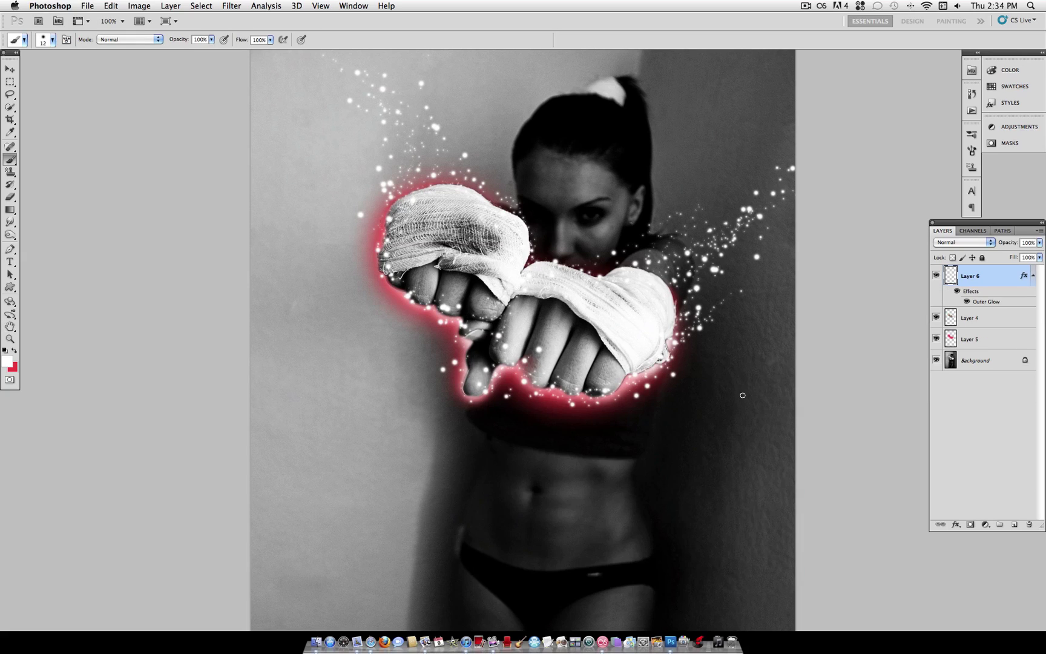
Erase the sparkles covering the fingers and wraps of both fists with a soft 72 px Eraser
left_click(10, 197)
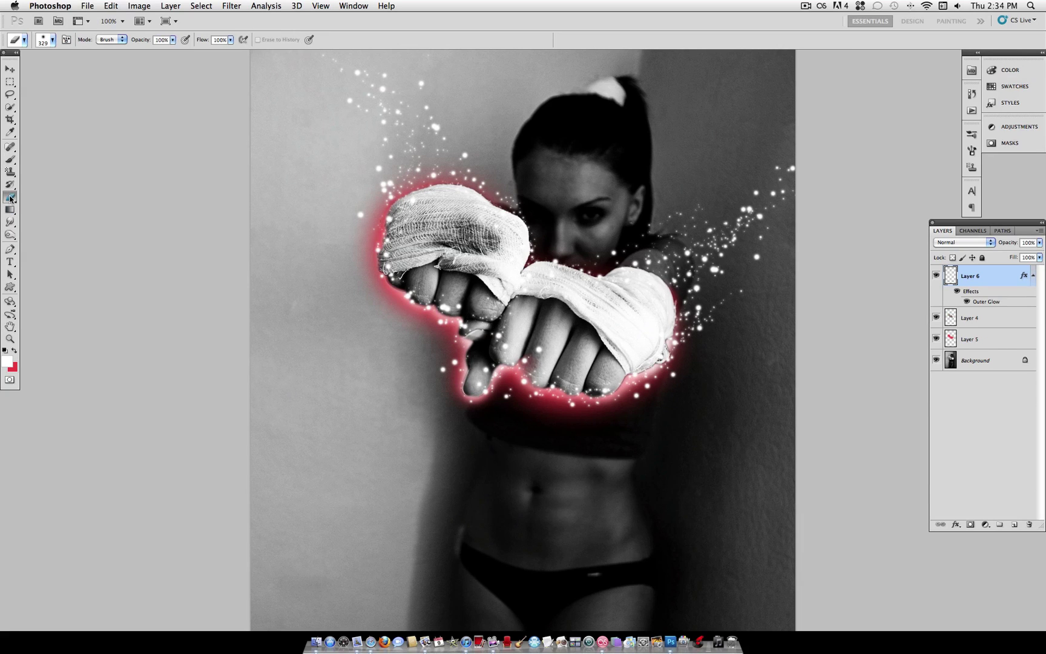
left_click(52, 40)
left_click(53, 69)
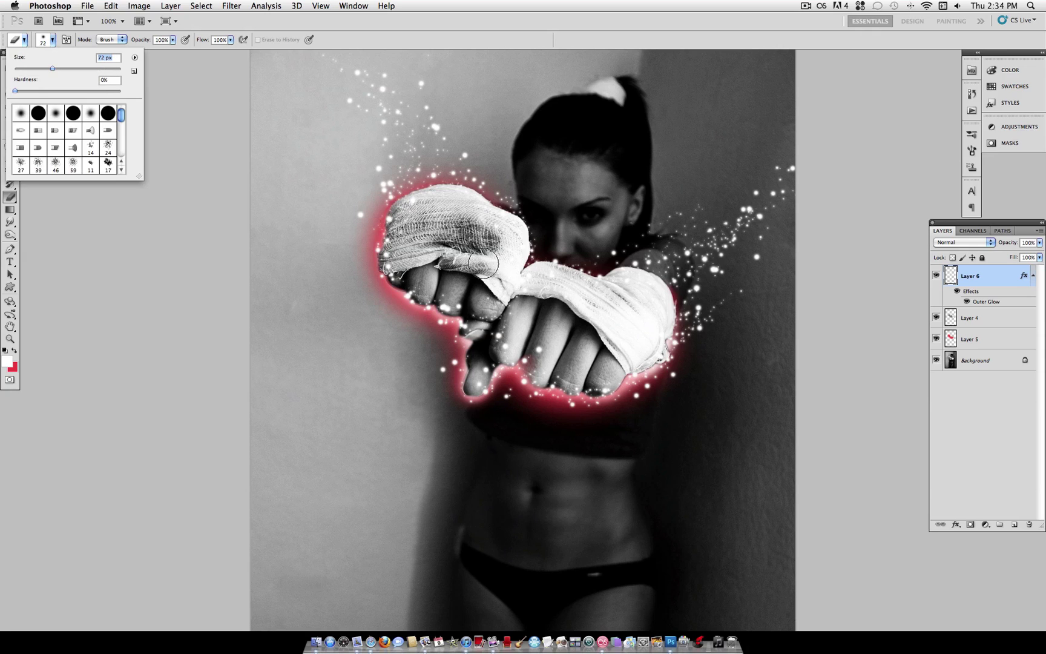
left_click(453, 295)
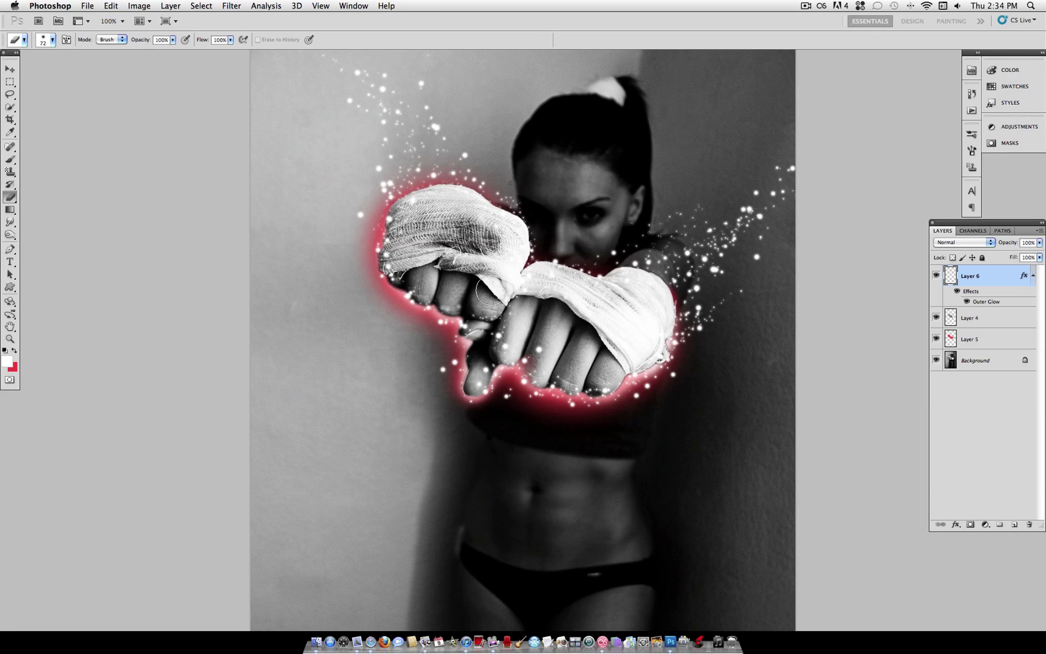
mouse_move(505, 331)
left_mouse_down()
mouse_move(524, 322)
mouse_move(563, 342)
mouse_move(552, 352)
left_mouse_up()
Duplicate the glowing sparkle layer, Layer 6, as Layer 6 copy
scroll(816, 361, "up", 1)
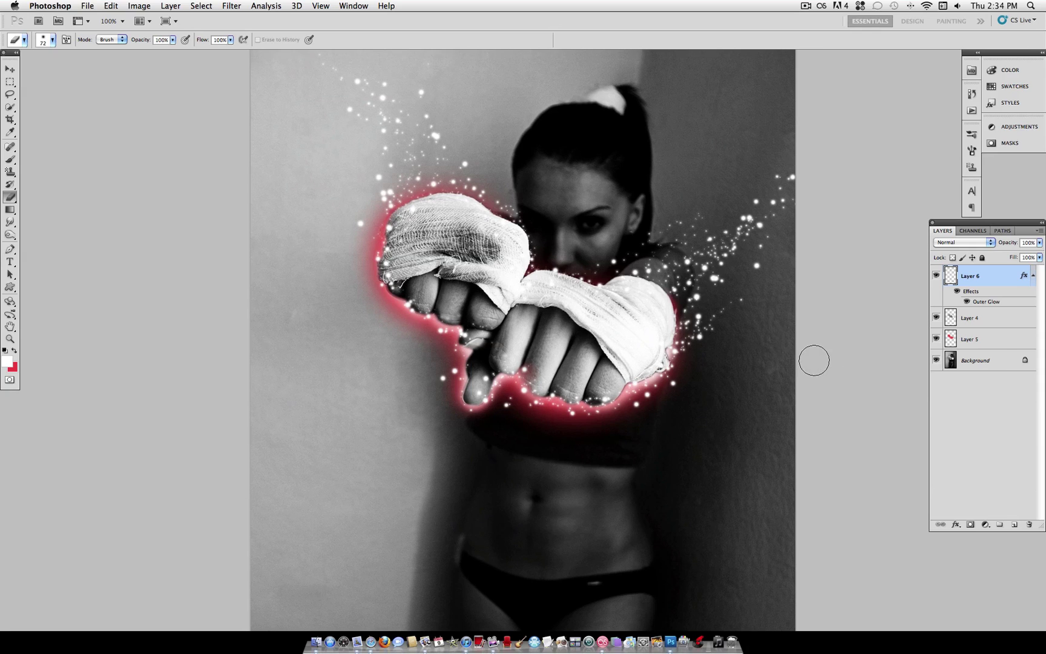
scroll(816, 361, "right", 3)
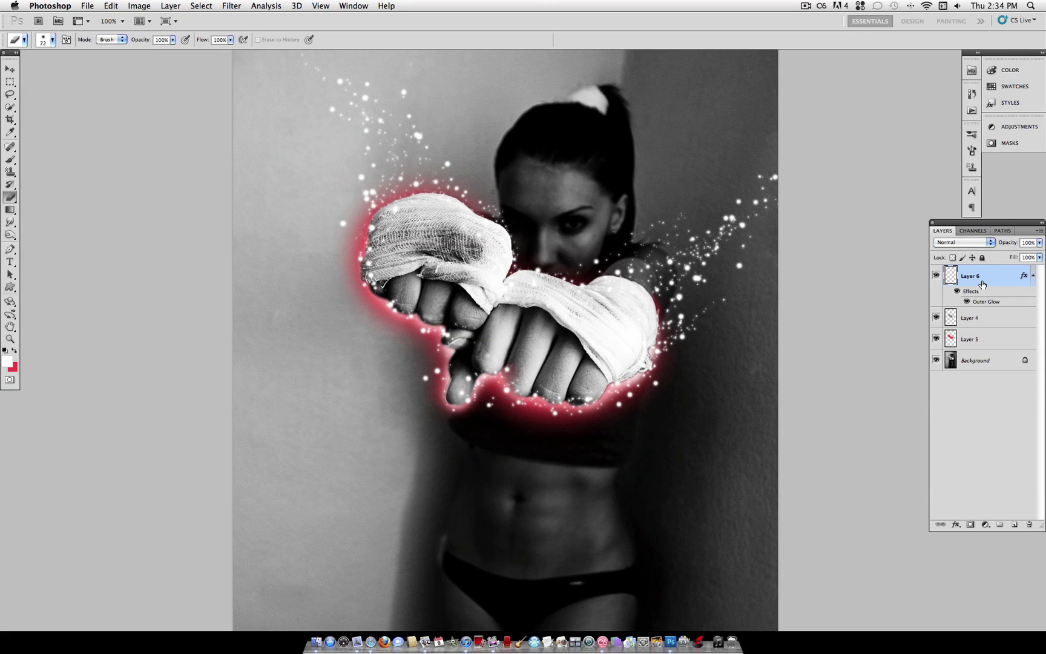
right_click(982, 285)
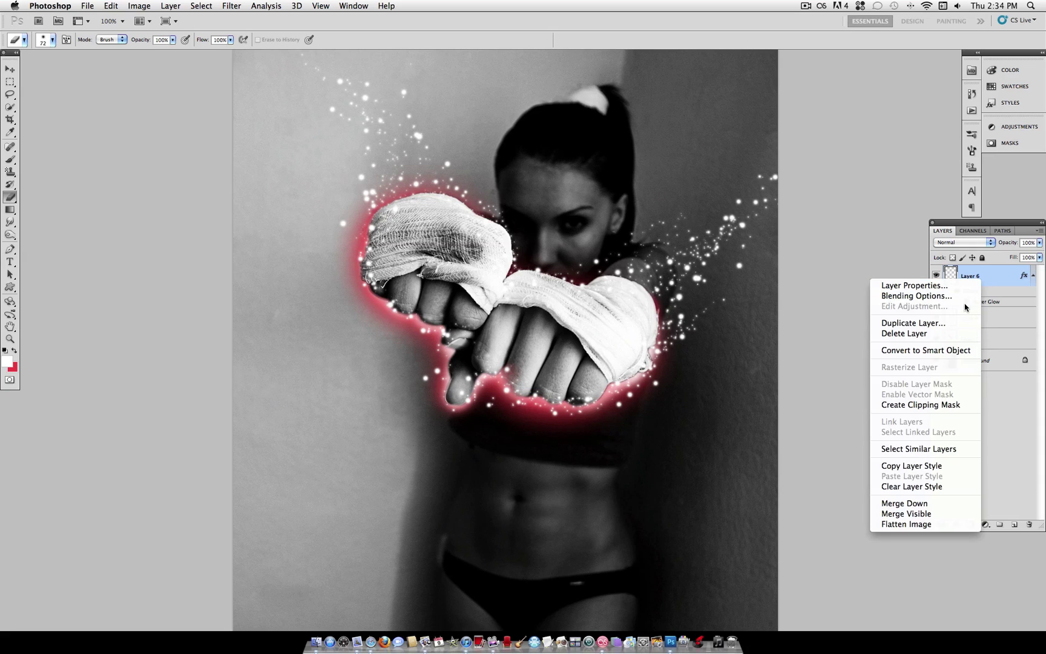
left_click(966, 323)
left_click(635, 281)
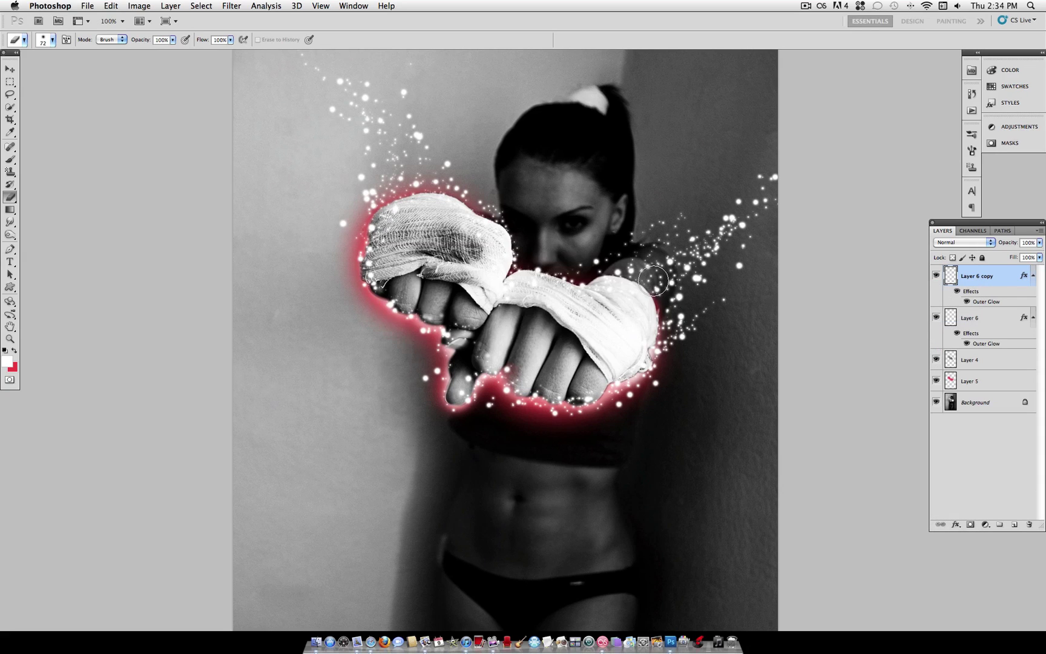
Smudge the duplicated sparkles into light streaks sweeping away from and around both fists, using an 85 px Smudge brush at 78% strength
mouse_move(9, 234)
left_mouse_down()
mouse_move(32, 254)
mouse_move(24, 222)
mouse_move(37, 243)
left_mouse_up()
left_click(54, 40)
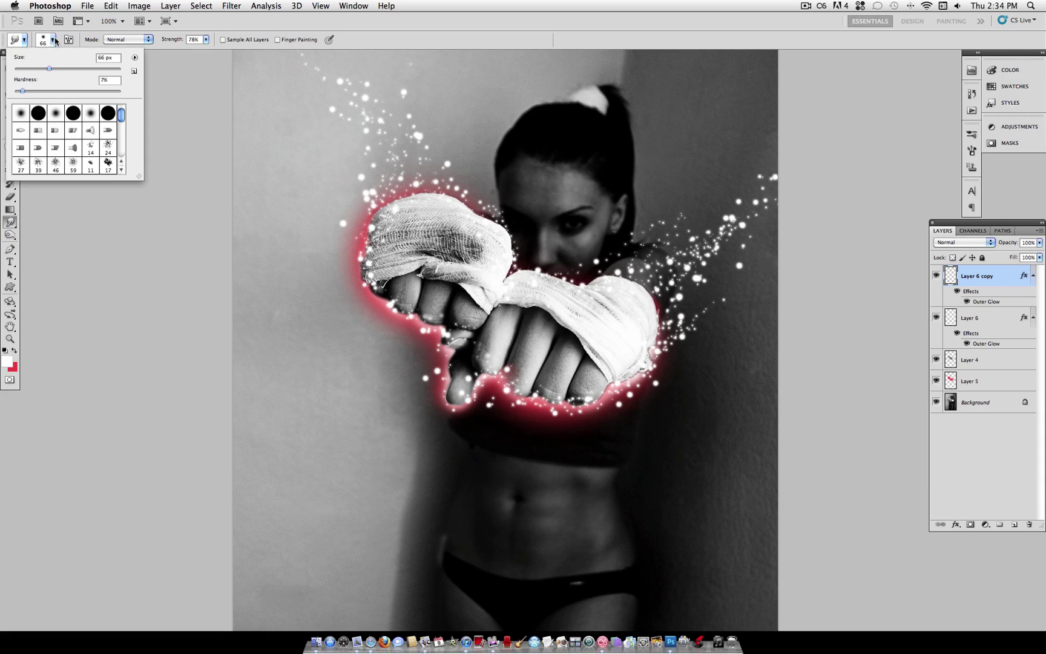
left_click(56, 113)
left_click_drag(50, 68, 58, 68)
left_click(53, 40)
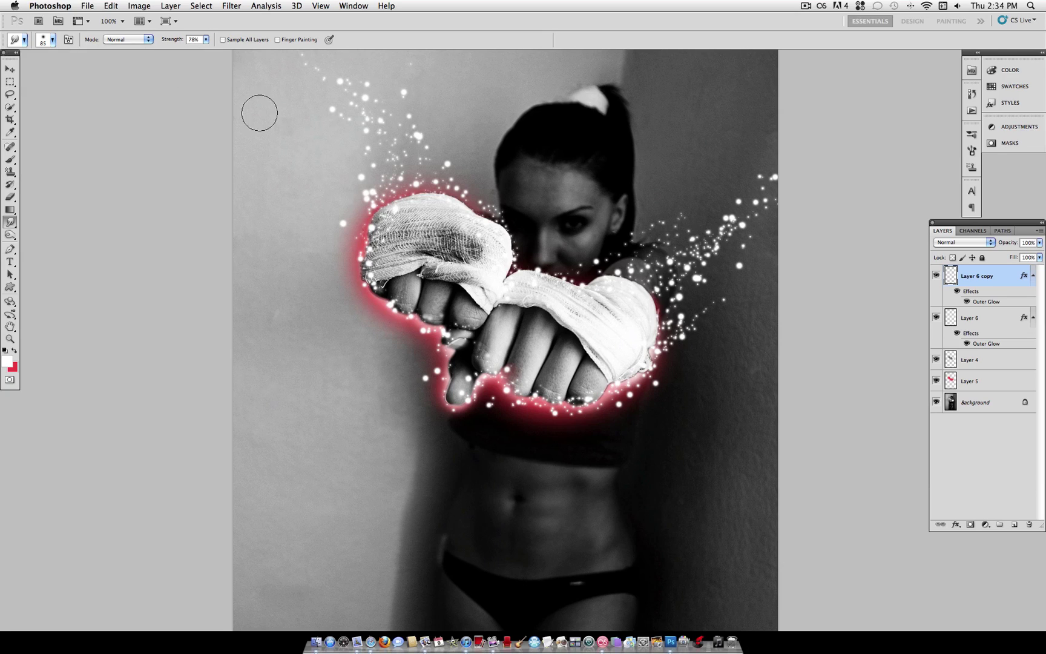
left_click(205, 40)
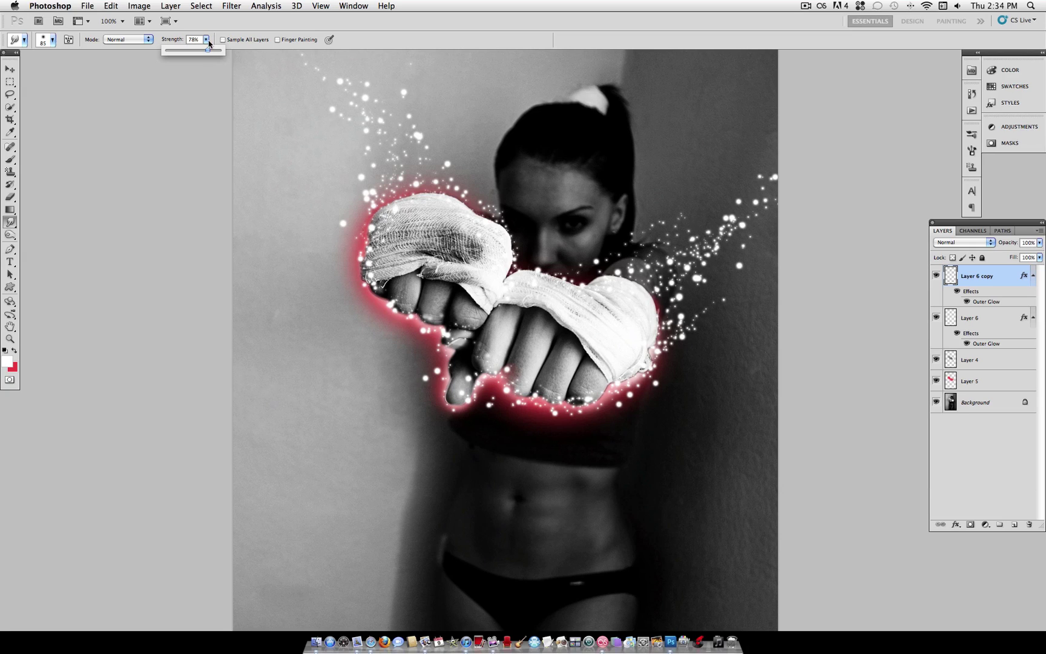
left_click(207, 41)
mouse_move(380, 276)
left_mouse_down()
mouse_move(362, 142)
mouse_move(304, 69)
mouse_move(266, 60)
mouse_move(286, 69)
left_mouse_up()
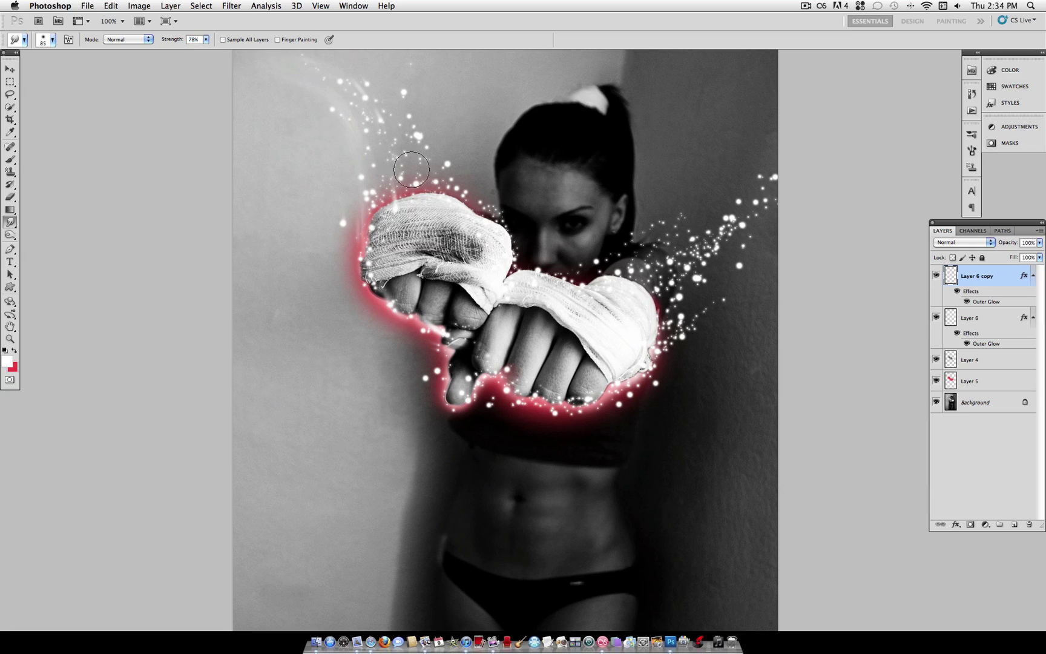
mouse_move(502, 205)
left_mouse_down()
mouse_move(390, 97)
mouse_move(364, 42)
left_mouse_up()
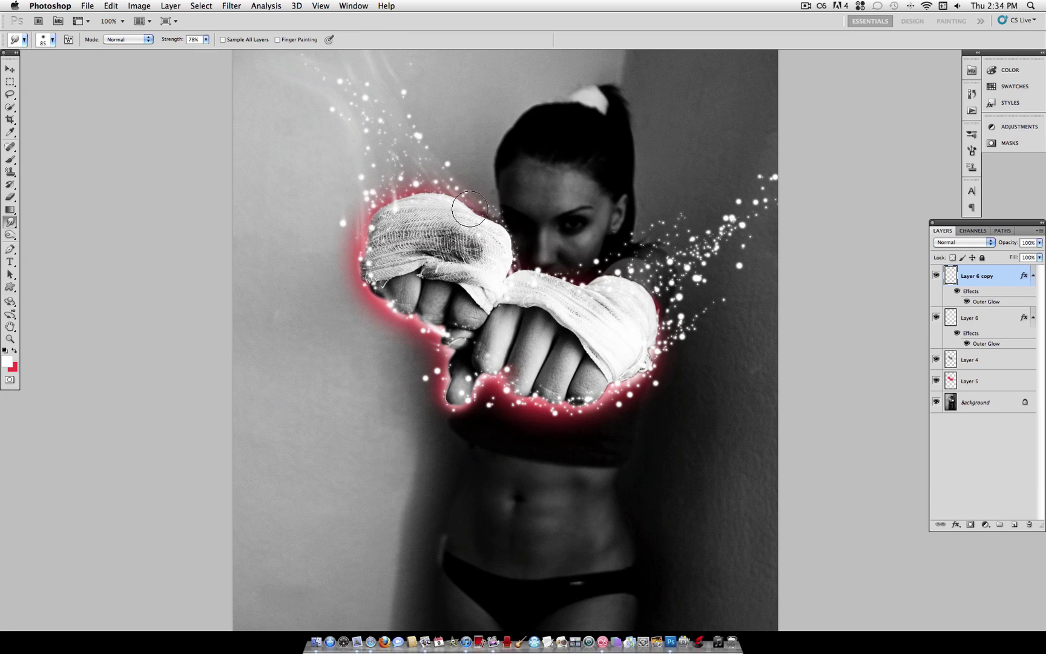
mouse_move(551, 277)
left_mouse_down()
mouse_move(694, 226)
mouse_move(796, 130)
left_mouse_up()
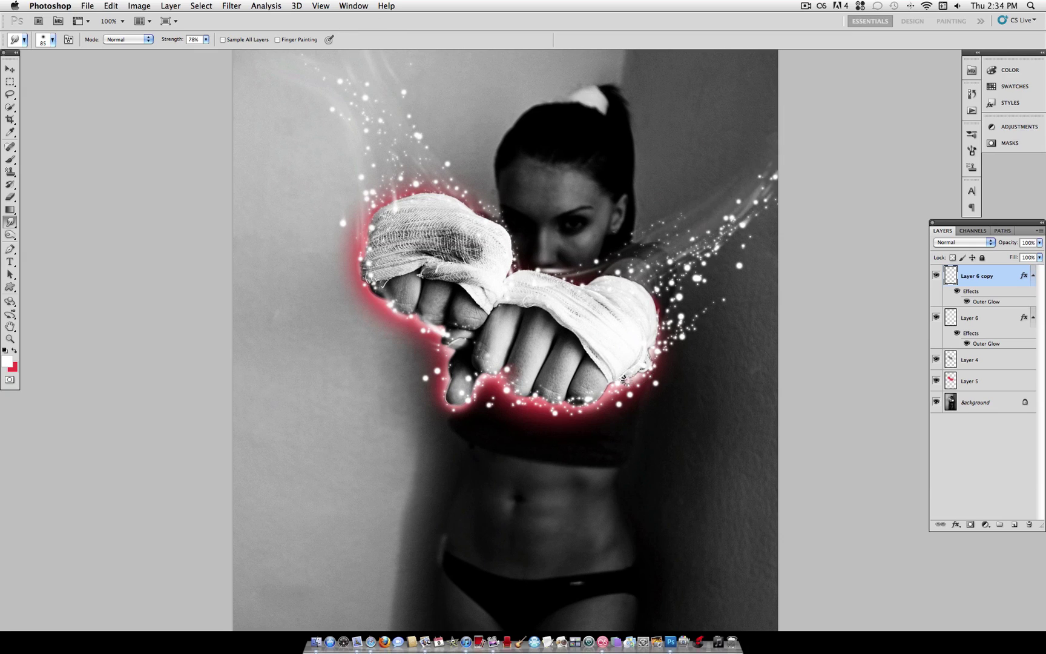
left_click_drag(632, 393, 867, 147)
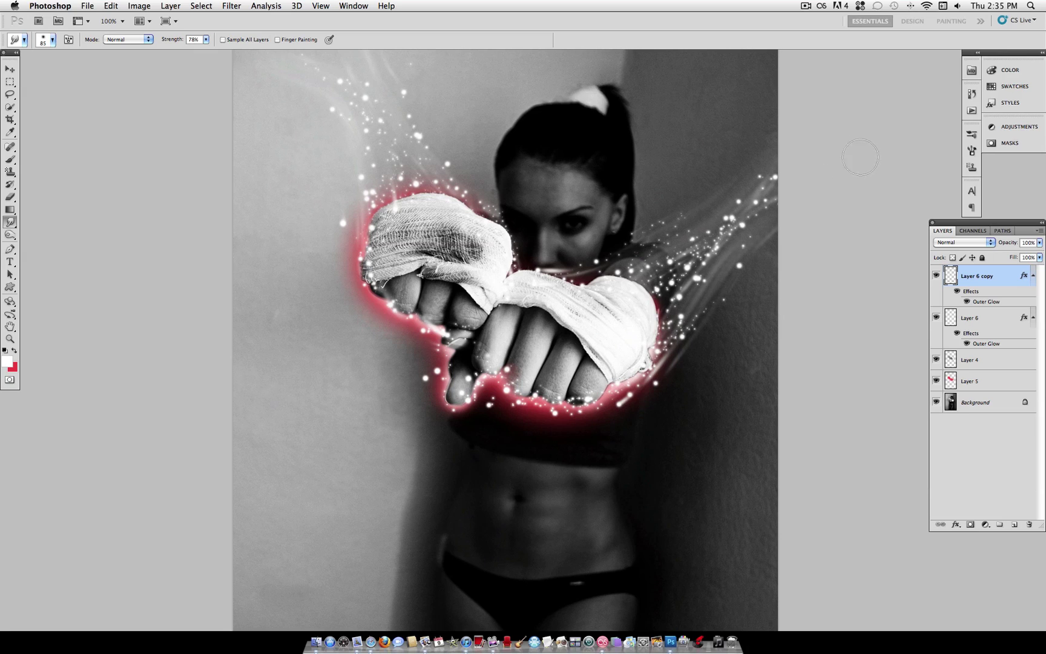
mouse_move(608, 390)
left_mouse_down()
mouse_move(540, 408)
mouse_move(475, 393)
mouse_move(494, 381)
mouse_move(570, 399)
mouse_move(635, 368)
mouse_move(447, 411)
mouse_move(464, 396)
mouse_move(447, 405)
mouse_move(441, 367)
mouse_move(408, 359)
mouse_move(468, 363)
mouse_move(482, 397)
mouse_move(448, 336)
mouse_move(404, 325)
mouse_move(430, 368)
mouse_move(417, 370)
mouse_move(388, 305)
mouse_move(360, 260)
left_mouse_up()
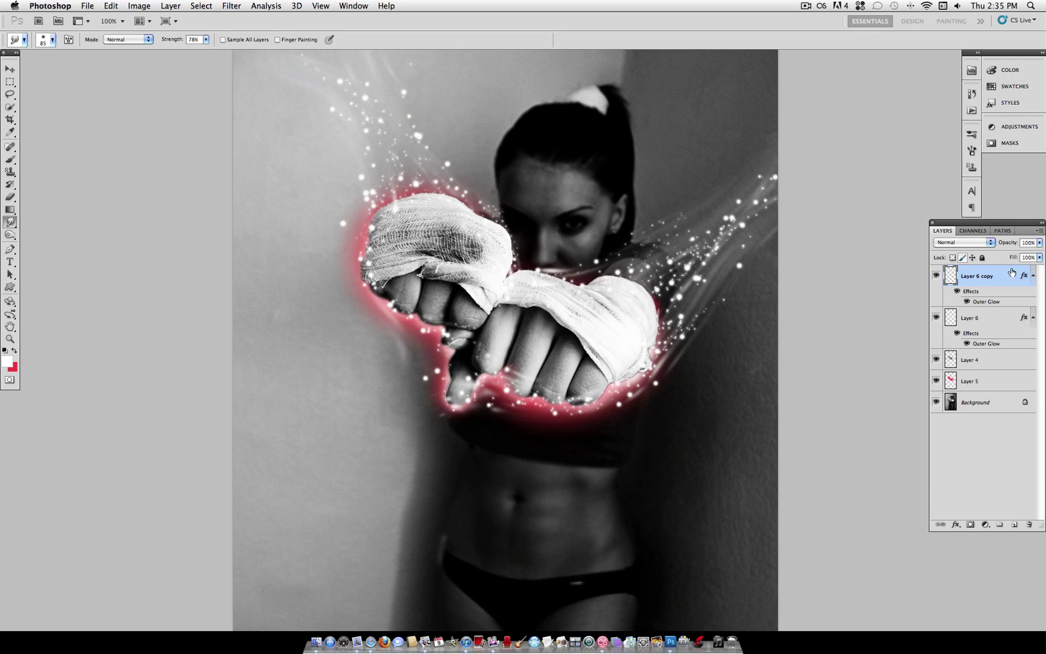
Lower the opacity of the smudged Layer 6 copy to 65%
left_click(1040, 242)
left_click_drag(1036, 255, 1017, 255)
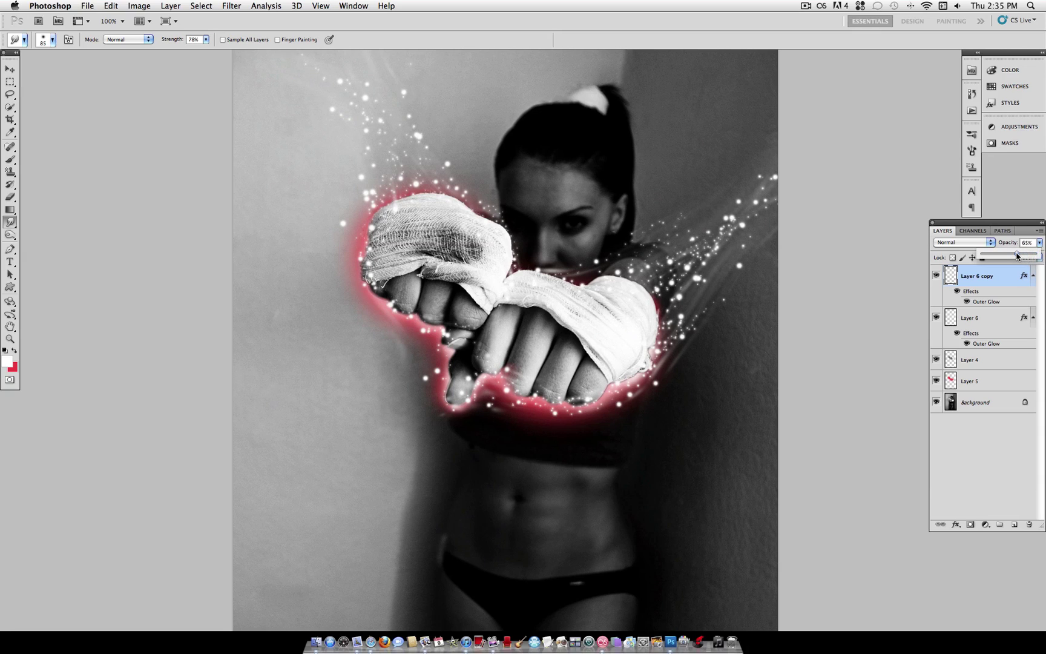
left_click(1040, 243)
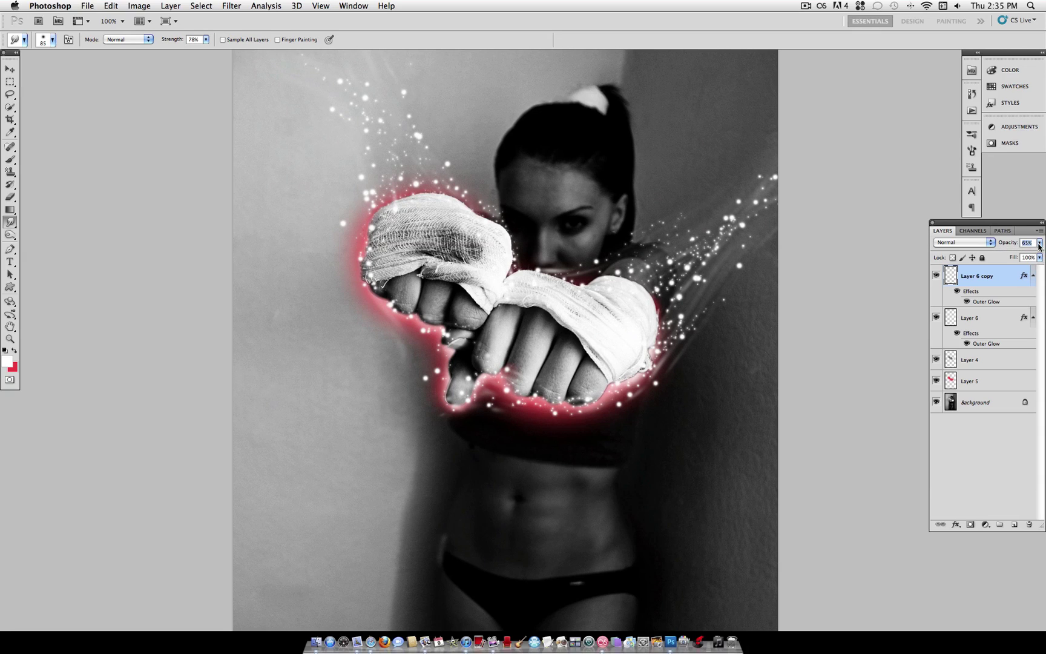
scroll(710, 283, "up", 2)
scroll(709, 283, "right", 1)
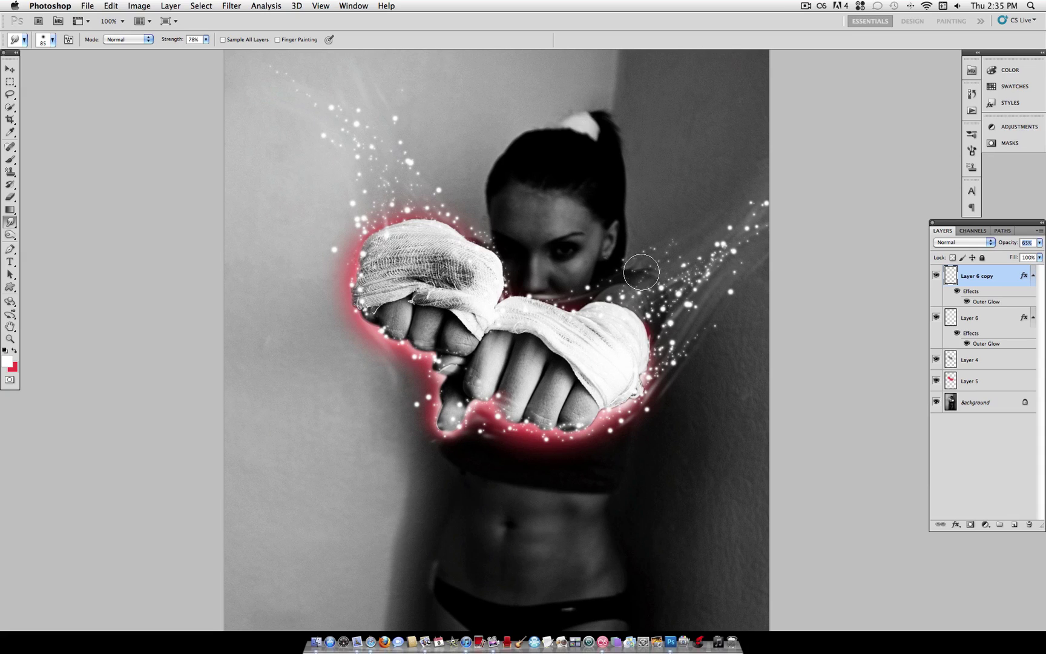
left_click(139, 5)
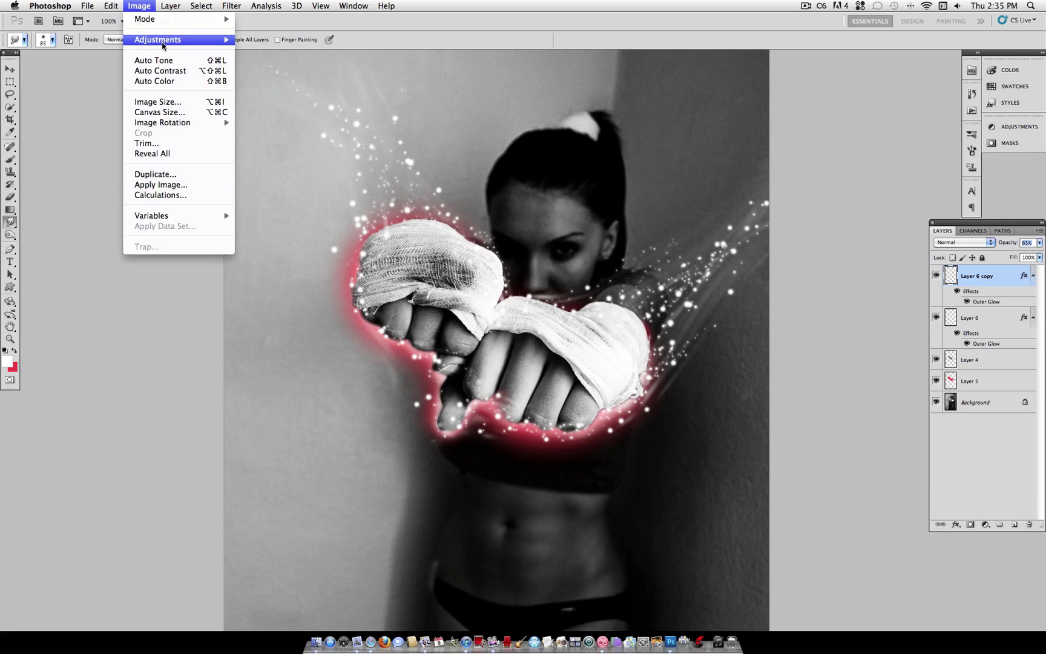
mouse_move(163, 40)
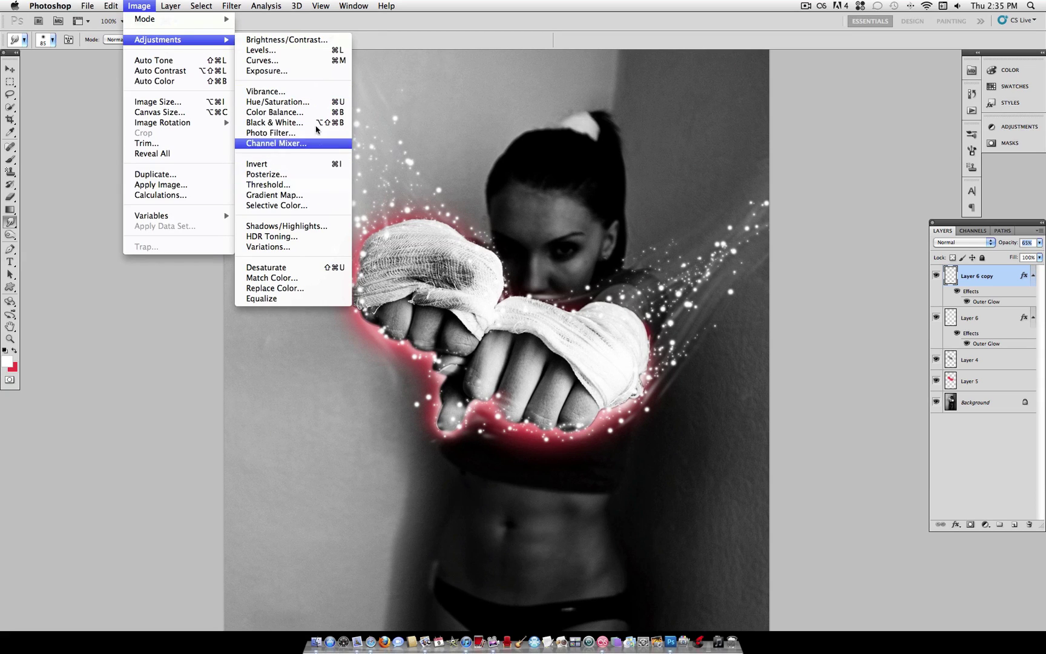
left_click(276, 112)
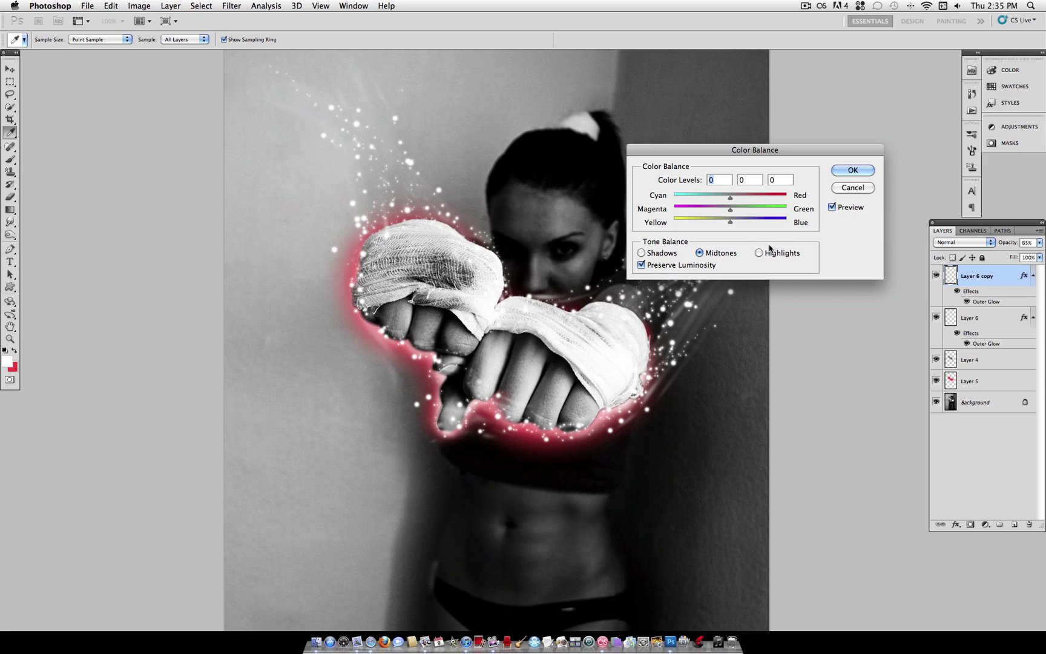
mouse_move(730, 197)
left_mouse_down()
mouse_move(754, 198)
mouse_move(739, 199)
left_mouse_up()
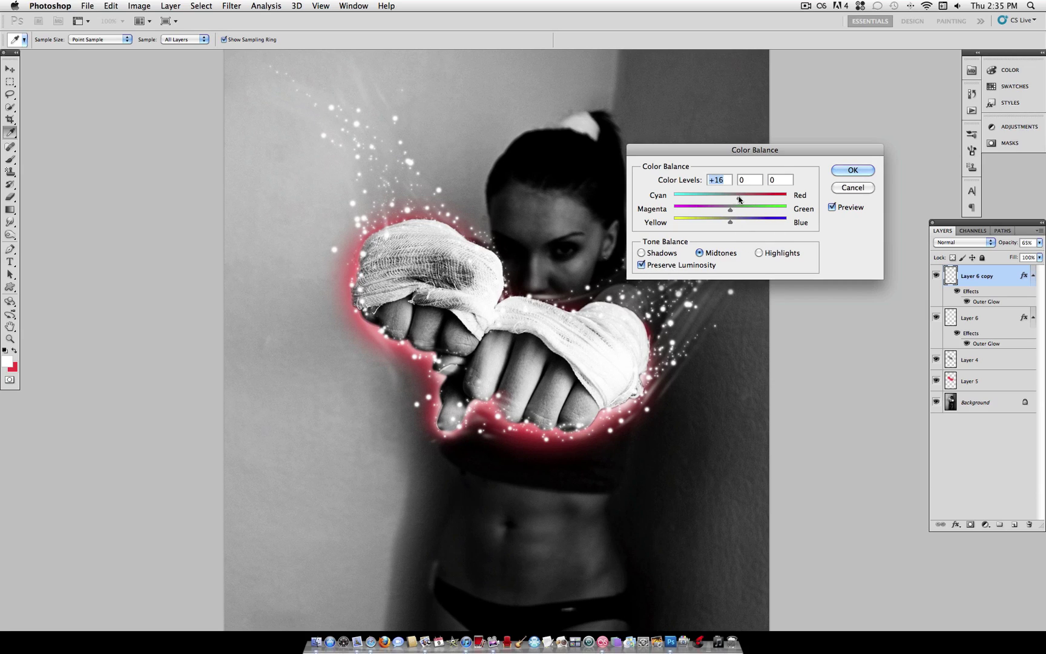
left_click(853, 188)
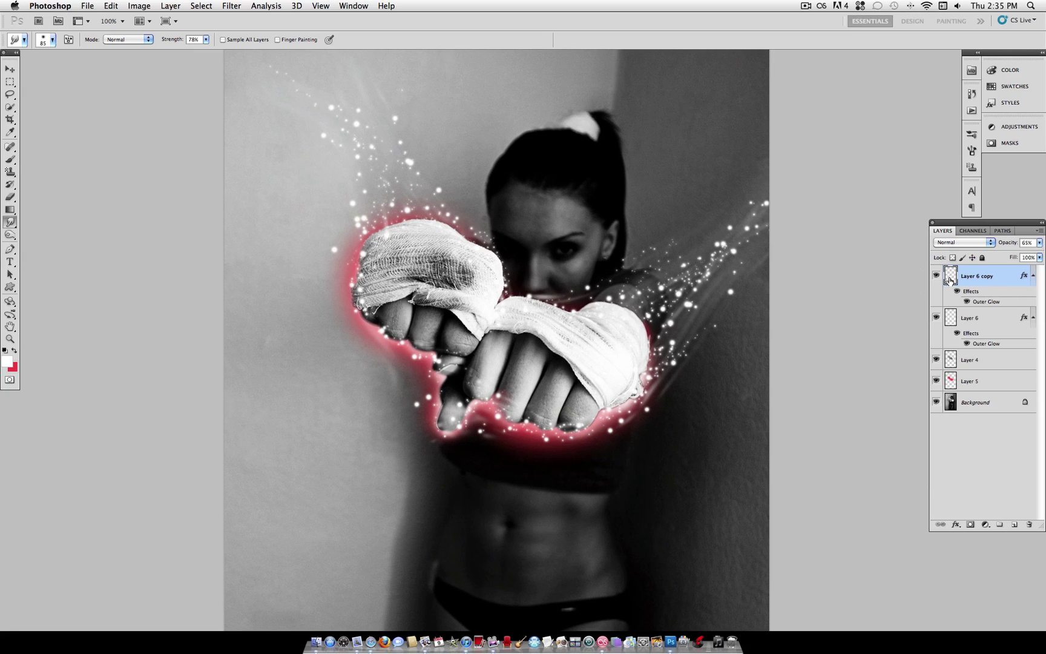
Check the smudged streaks by toggling Layer 6 copy's visibility, and add a Color Balance adjustment layer above it
left_click(936, 276)
left_click(936, 277)
left_click(169, 6)
mouse_move(219, 112)
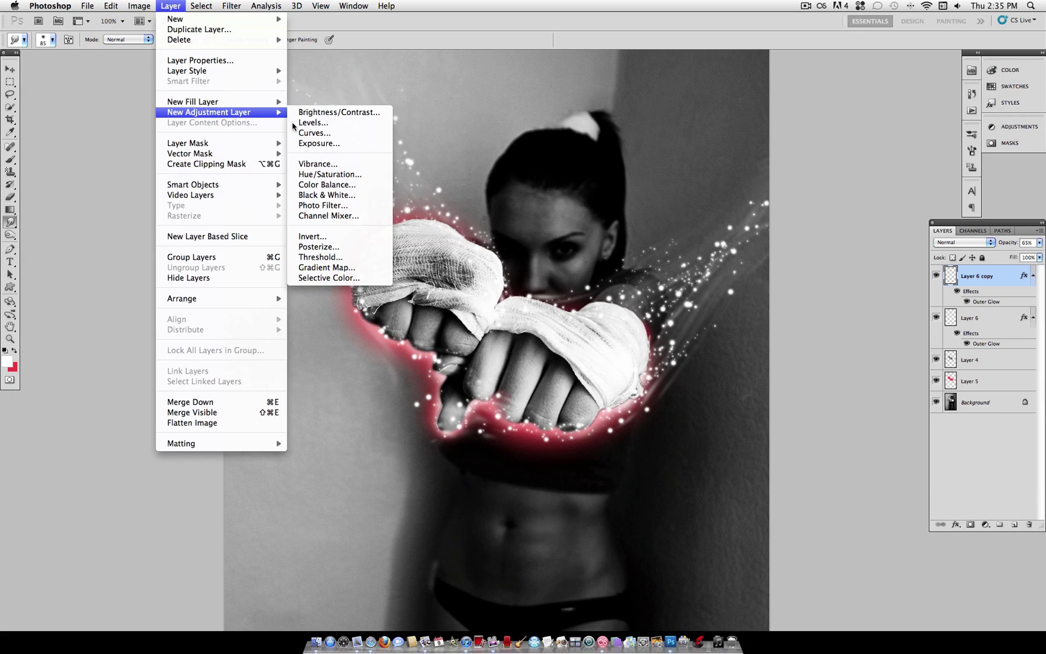
left_click(350, 184)
left_click(602, 282)
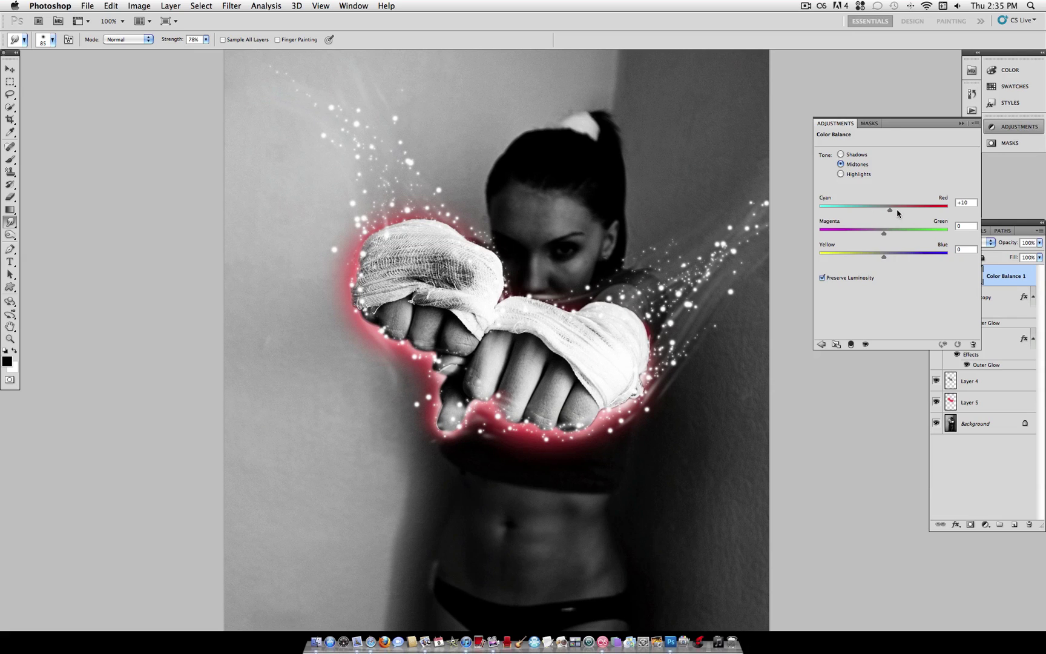
Set the Color Balance midtones to red +33 and toward yellow, the highlights to yellow -16, and the shadows to blue +14
left_click_drag(907, 212, 904, 210)
left_click_drag(886, 258, 874, 259)
left_click(851, 176)
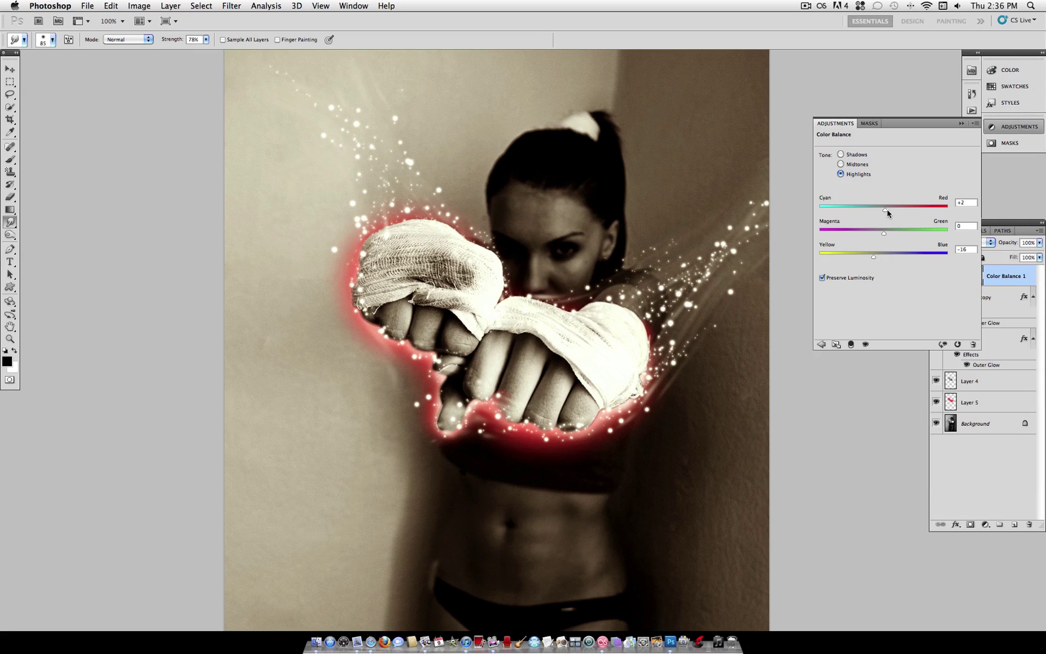
left_click(856, 155)
left_click_drag(884, 258, 894, 258)
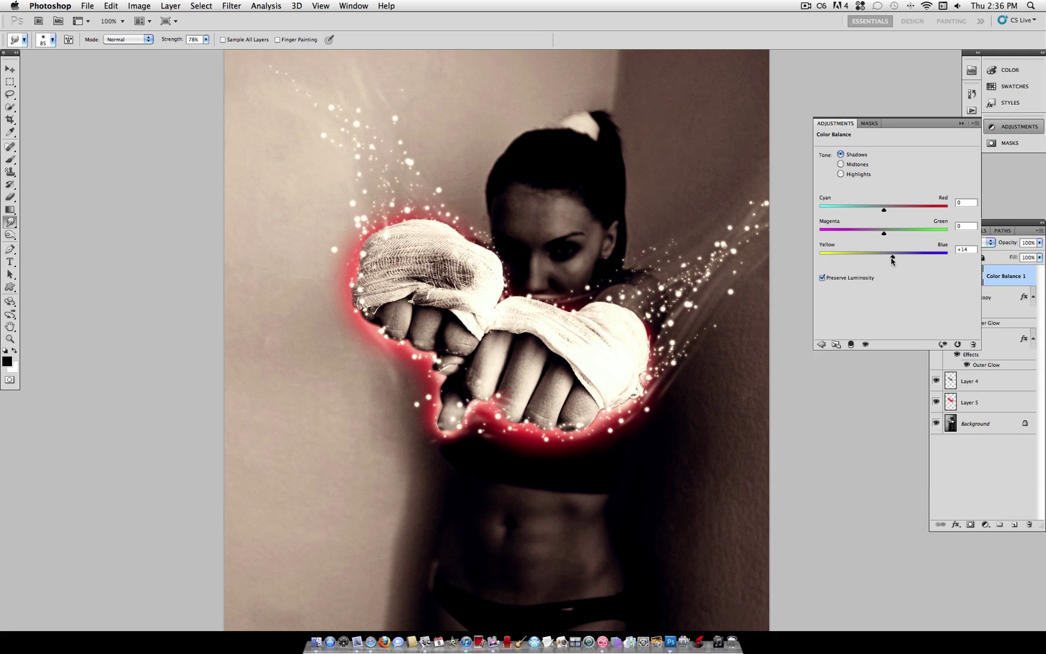
left_click(1001, 278)
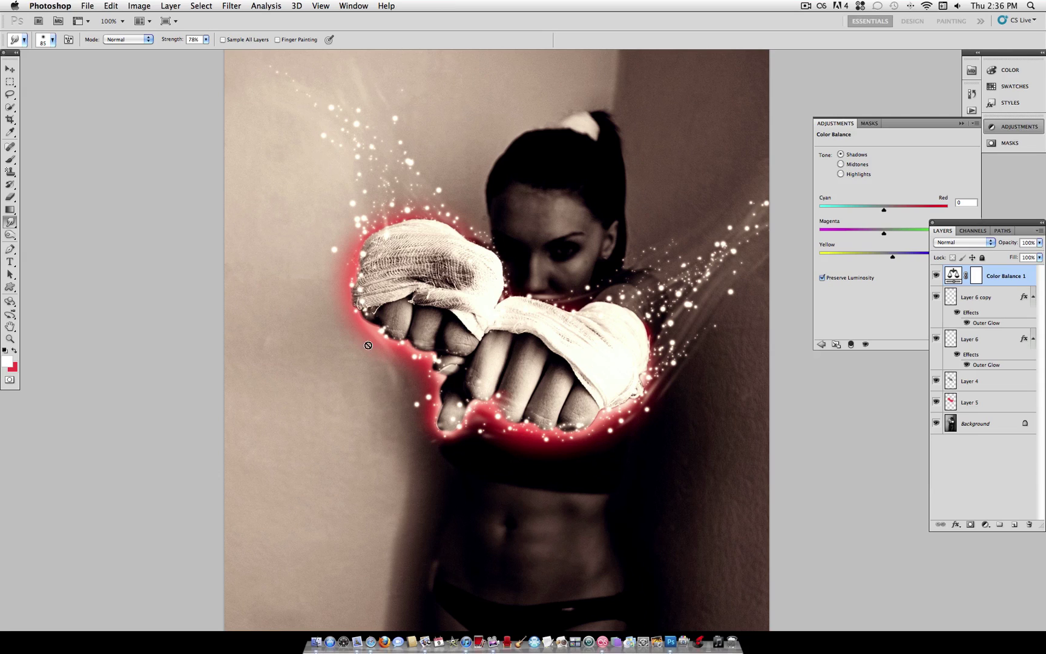
scroll(377, 355, "right", 3)
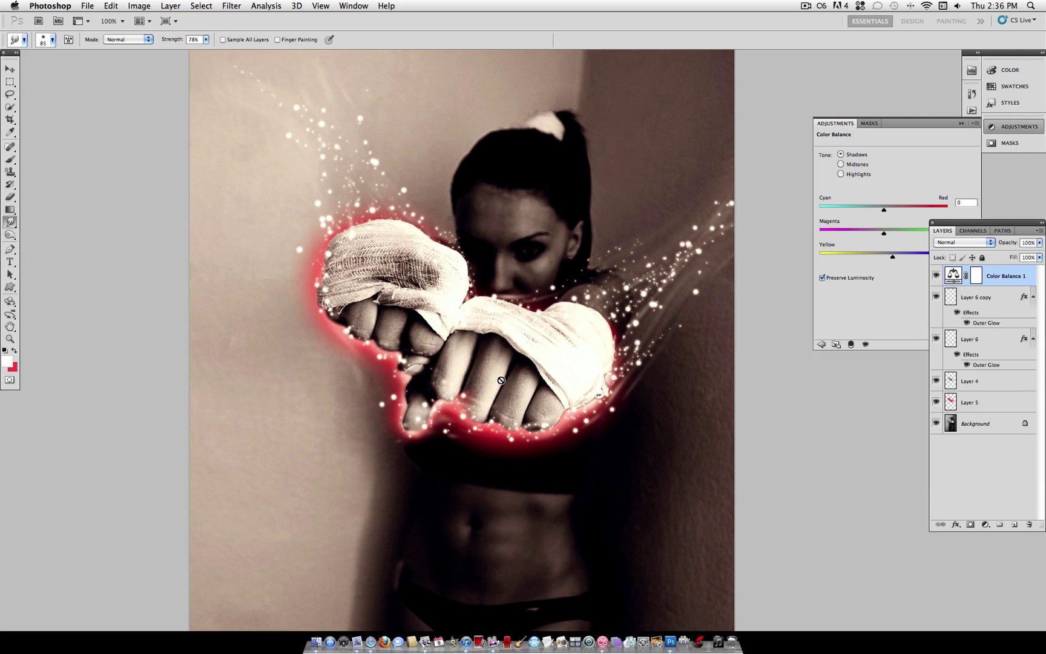
Add a new empty layer directly above the Color Balance 1 adjustment layer
left_click(958, 430)
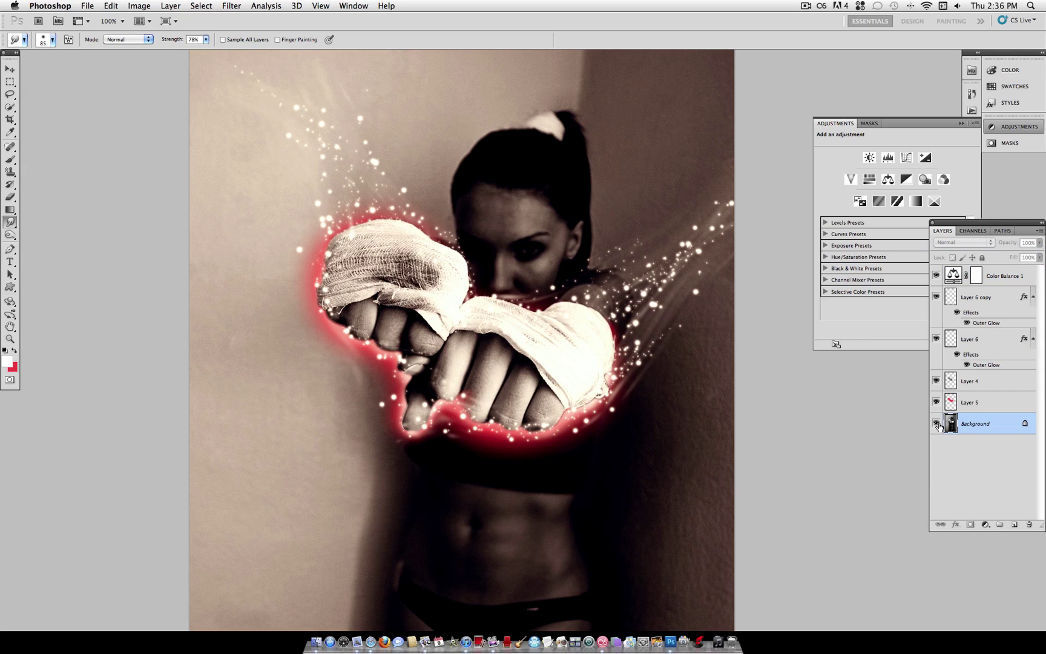
left_click(1009, 275)
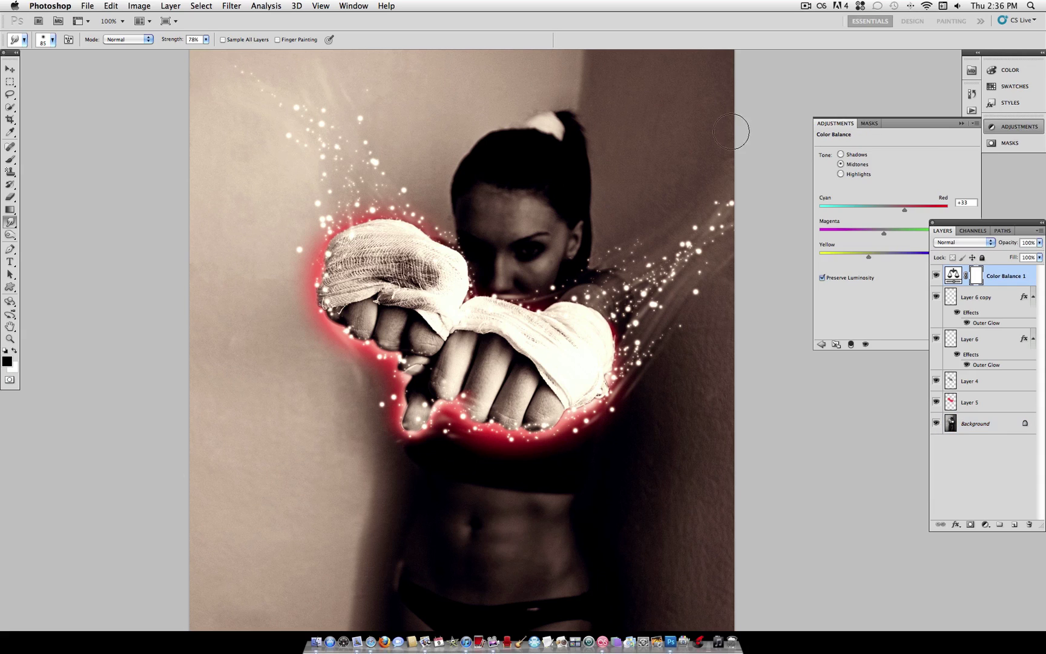
left_click(166, 5)
mouse_move(194, 19)
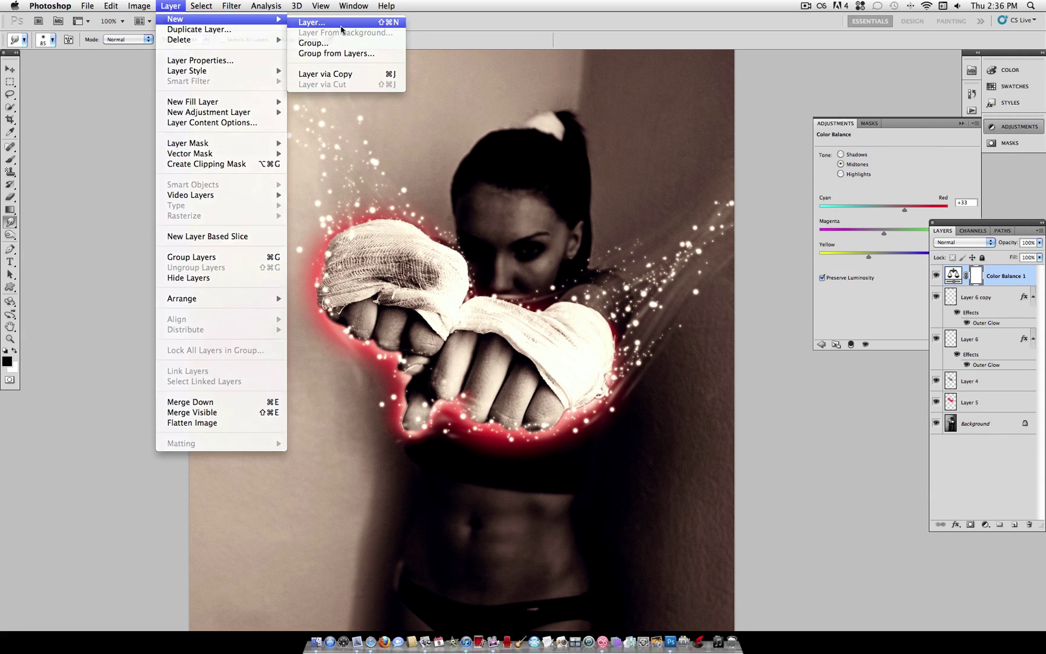
left_click(341, 28)
key("Return")
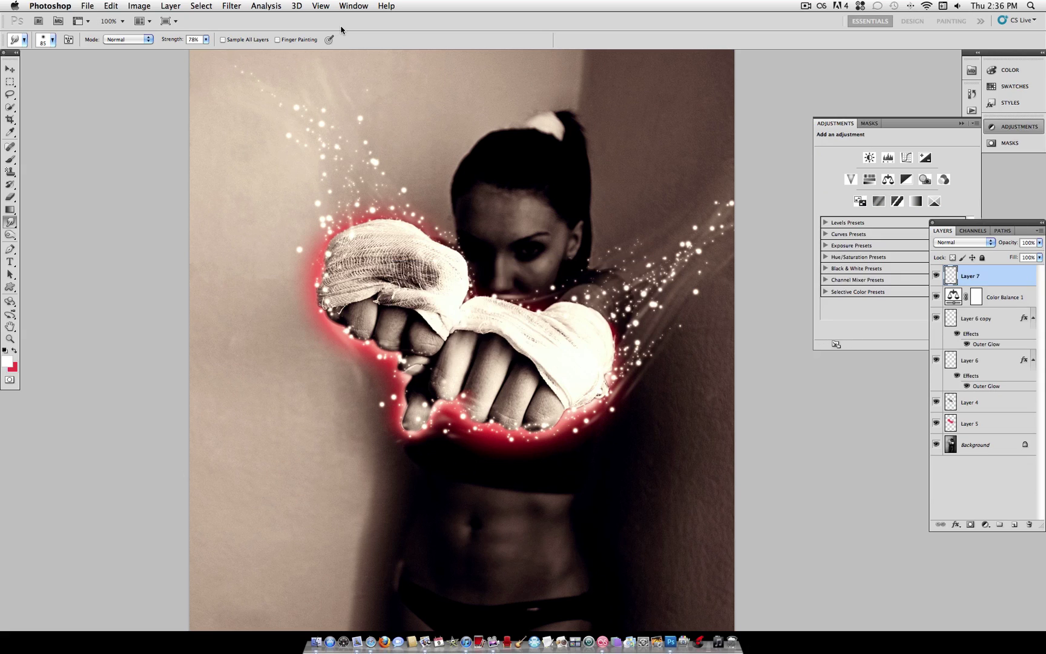
Apply the merged RGB image of fists.psd to Layer 7 with Multiply blending at 100% opacity
left_click(138, 6)
left_click(190, 185)
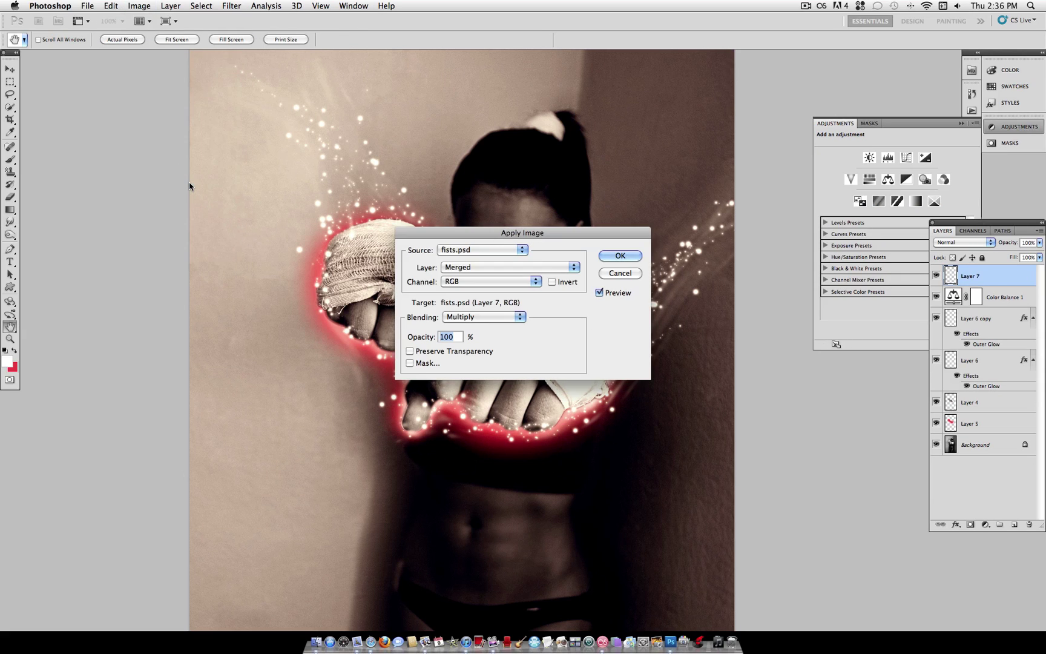
key("Return")
Try softening the surroundings on Layer 7 with a 401 px Blur brush at 100% strength, and undo back to the empty layer
key("r")
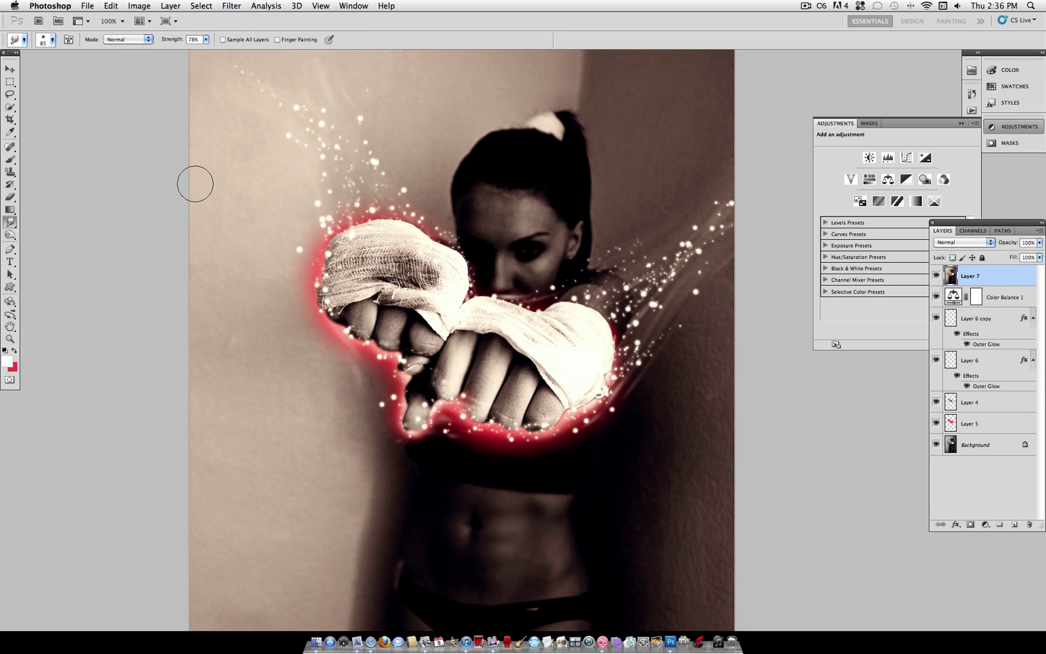
left_click(8, 236)
left_click_drag(10, 222, 48, 219)
left_click(52, 39)
left_click_drag(91, 69, 105, 71)
left_click(549, 105)
key("super+alt+shift+e")
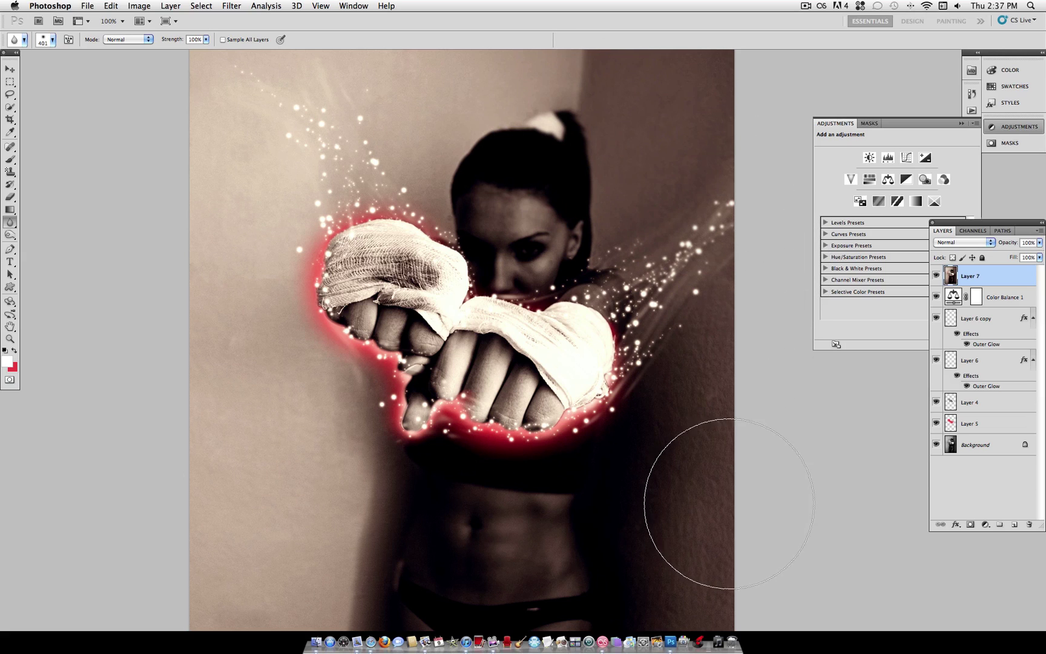
key("super+z")
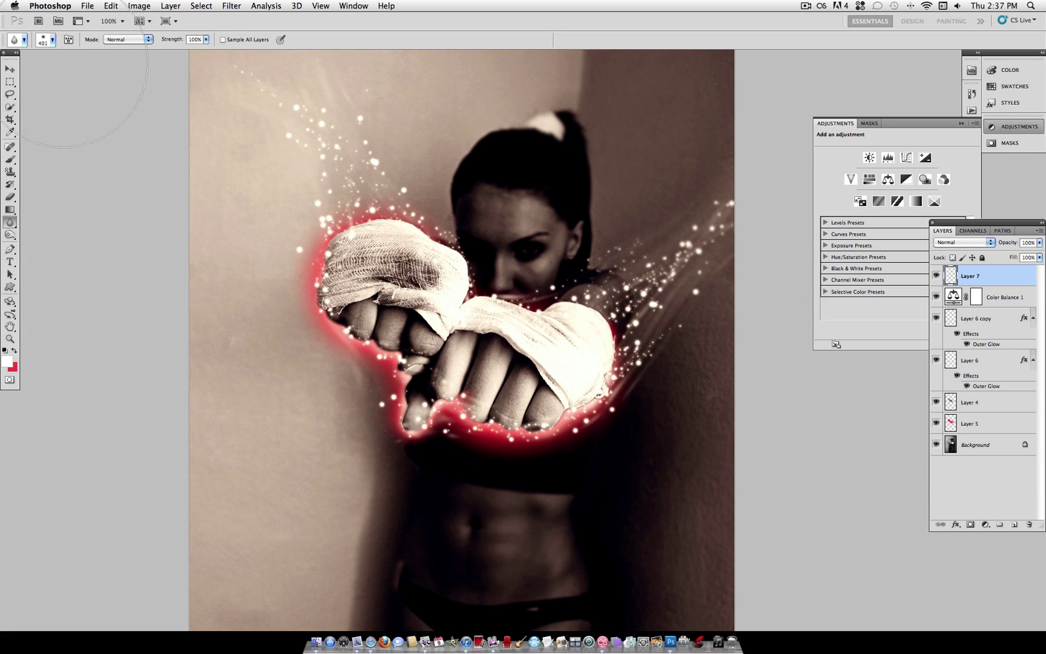
Fill Layer 7 with the merged image again and soften areas around the fists using a 137 px Blur brush at 100% strength
key("super+alt+shift+e")
left_click(52, 40)
left_click(85, 68)
left_click_drag(84, 70, 80, 70)
left_click(297, 309)
mouse_move(489, 228)
left_mouse_down()
mouse_move(534, 250)
mouse_move(522, 268)
mouse_move(574, 269)
mouse_move(662, 331)
mouse_move(585, 252)
mouse_move(616, 441)
mouse_move(574, 452)
mouse_move(369, 382)
left_mouse_up()
Compare the original photo with the finished effect by showing only the Background layer and restoring all layers
left_click(935, 446, "alt")
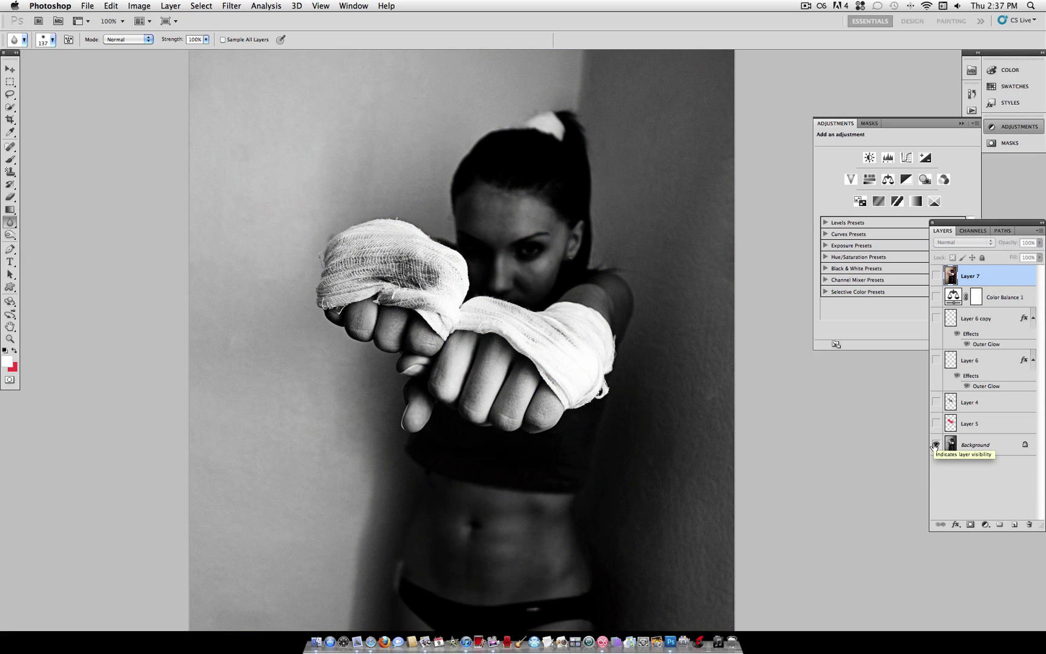
left_click(936, 446, "alt")
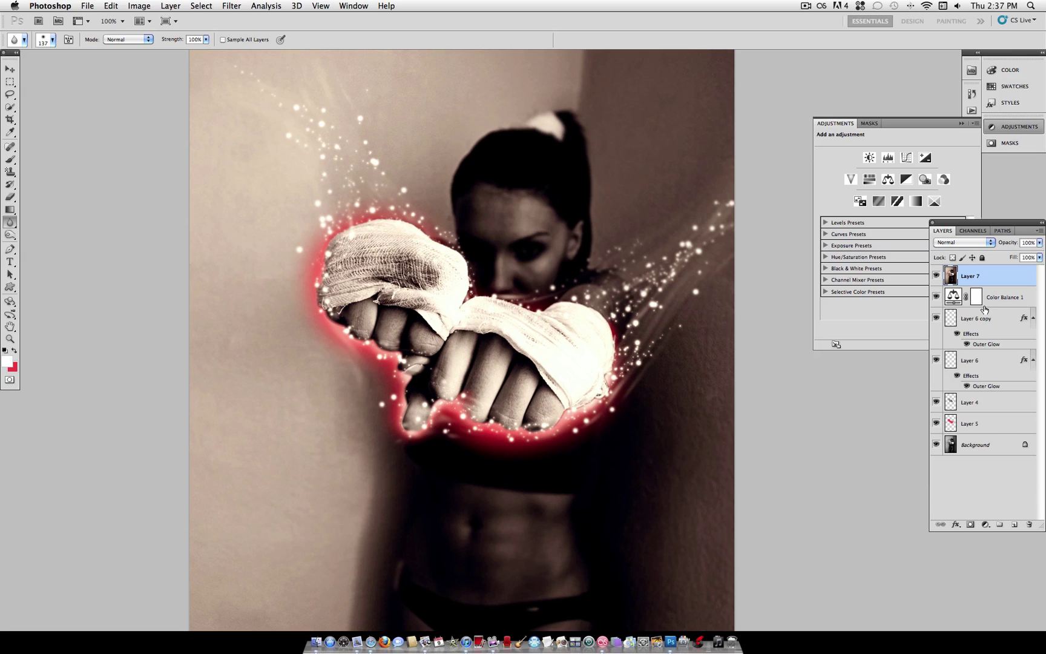
scroll(607, 233, "down", 5)
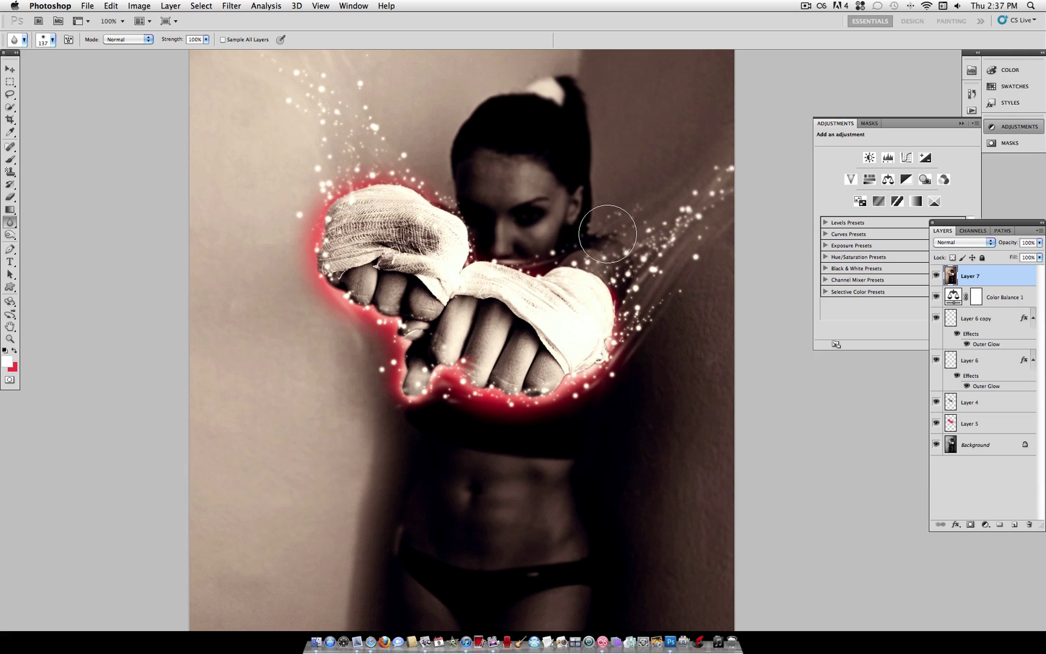
scroll(608, 234, "up", 5)
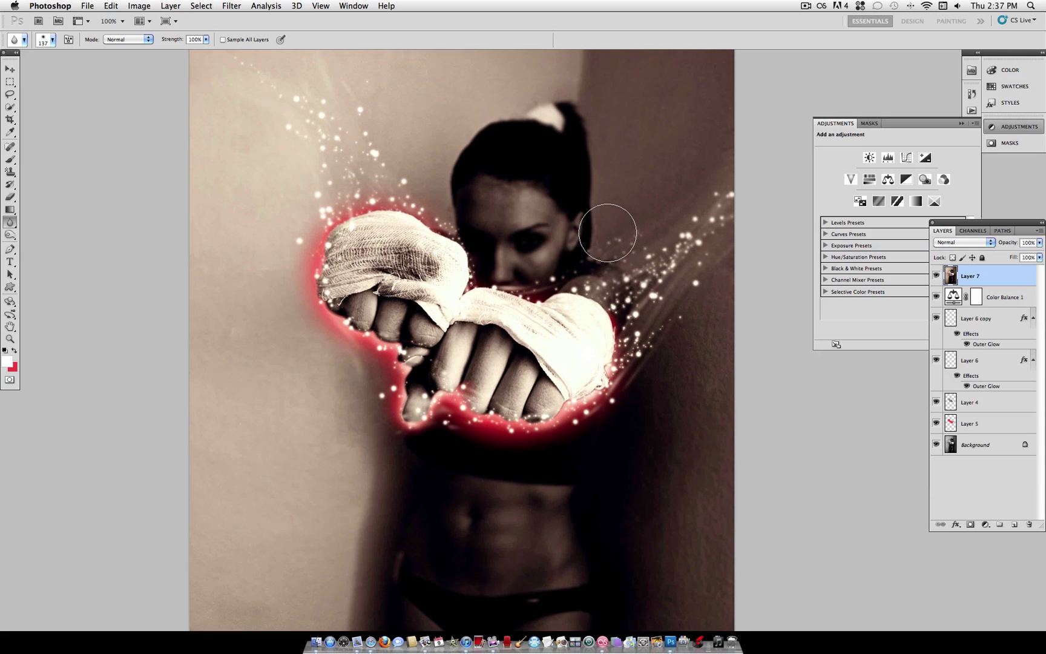